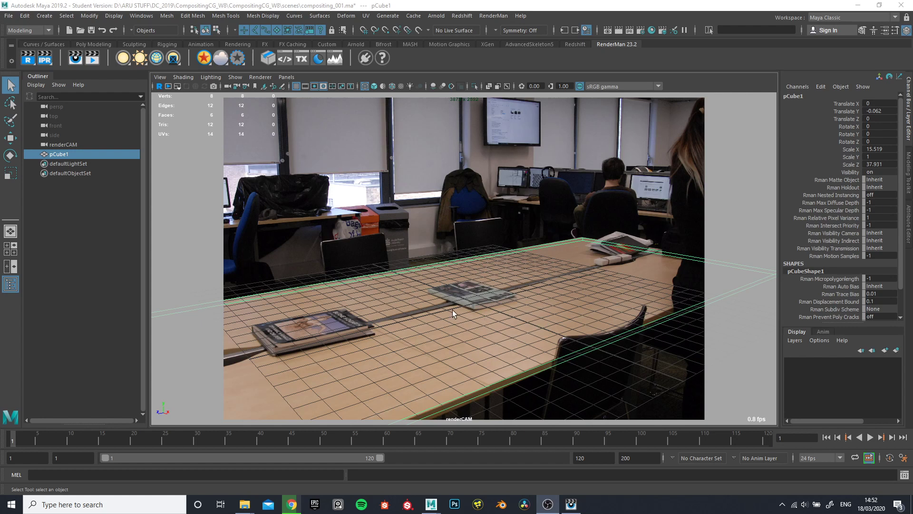
Inspect the material of the table-top cube and assign a RenderMan PxrSurface material to it
{"action": "left_click", "coordinate": [908, 221]}
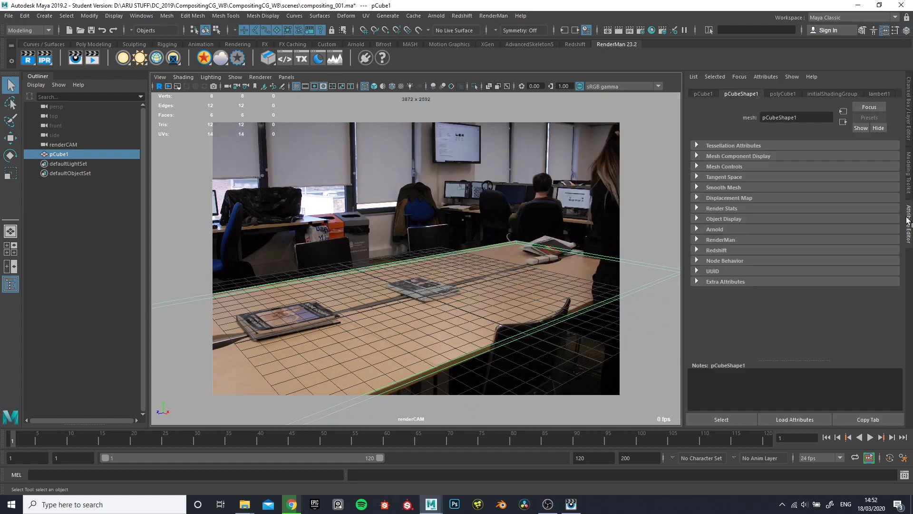
{"action": "left_click", "coordinate": [878, 94]}
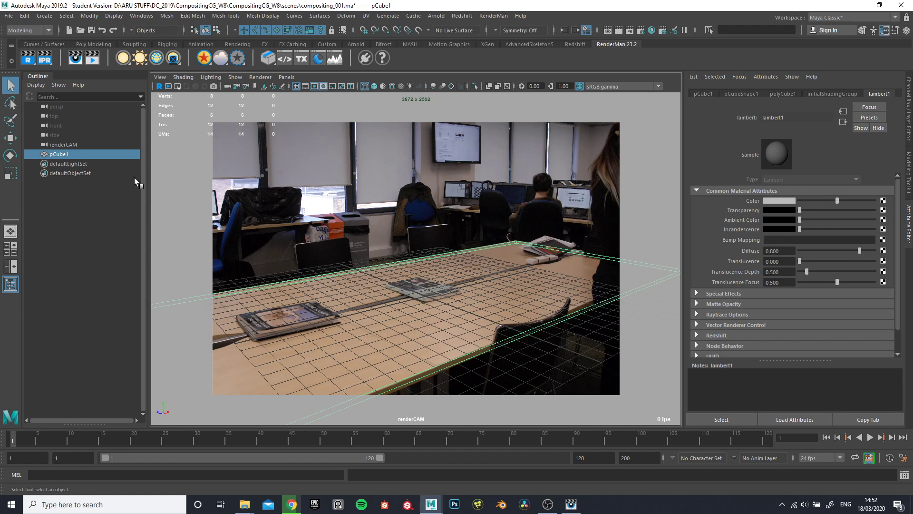
{"action": "right_click", "coordinate": [211, 69]}
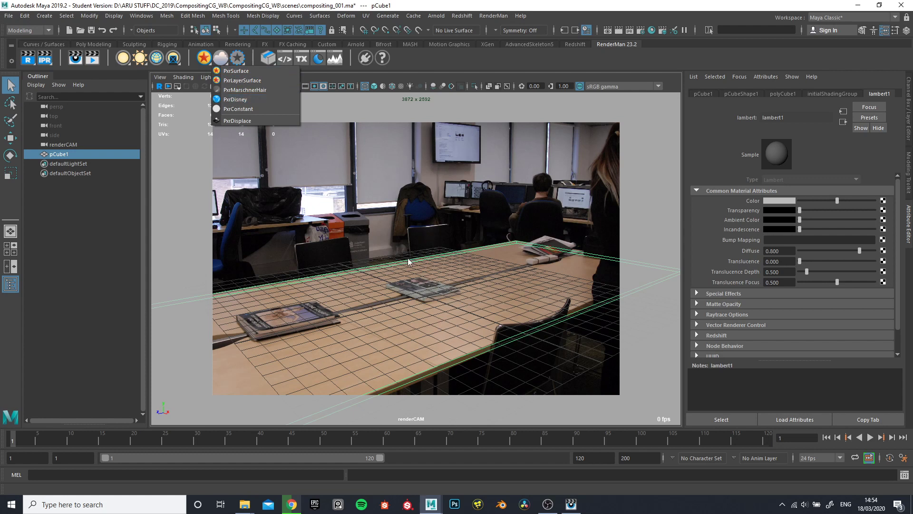
{"action": "left_click", "coordinate": [234, 72]}
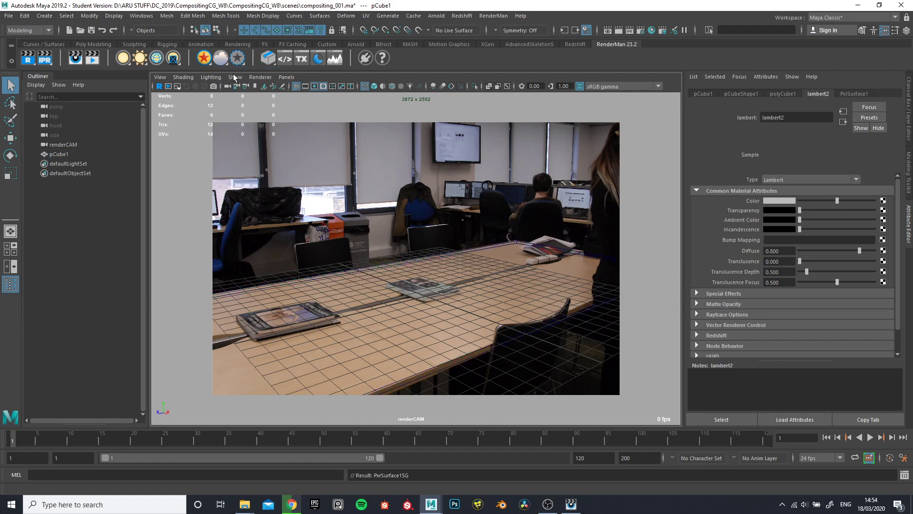
{"action": "left_click", "coordinate": [361, 270]}
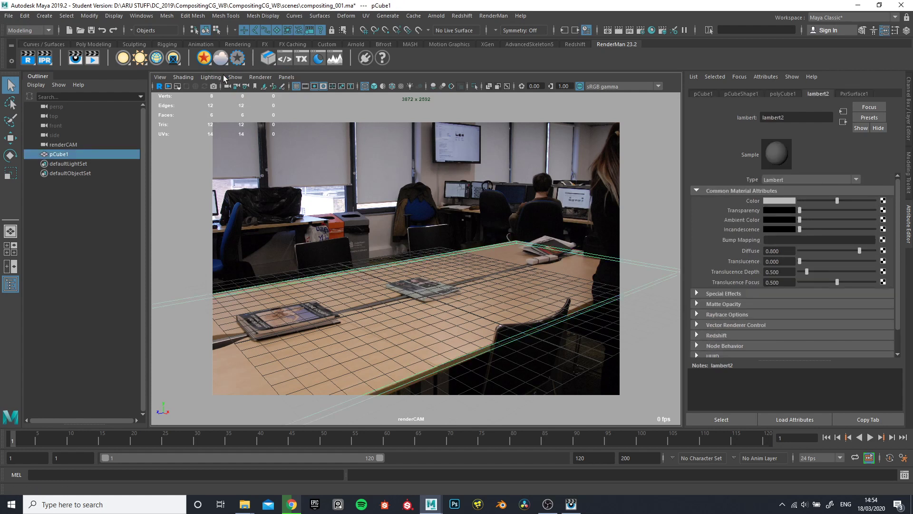
{"action": "left_click", "coordinate": [205, 59]}
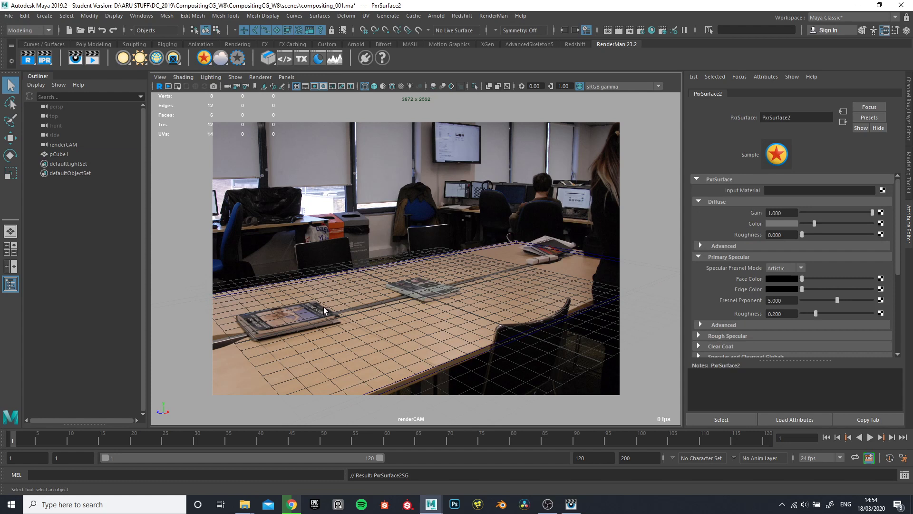
{"action": "left_click", "coordinate": [354, 272]}
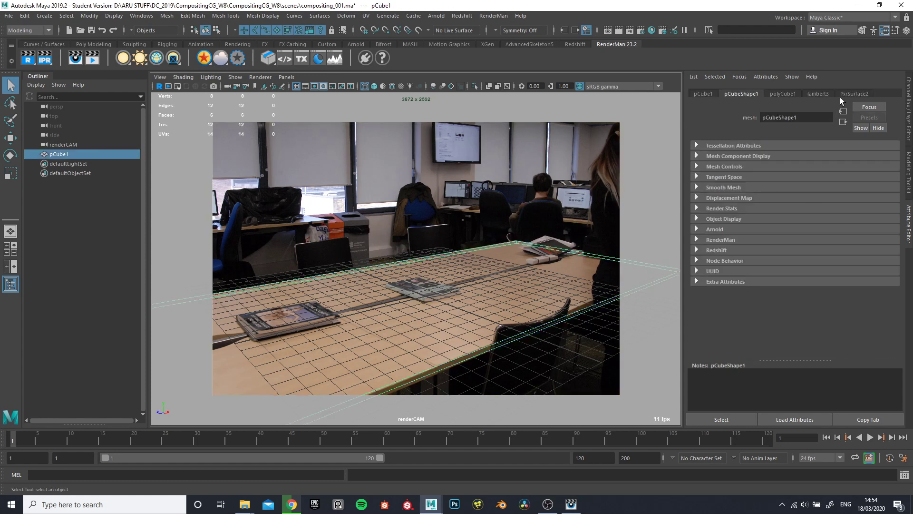
{"action": "left_click", "coordinate": [844, 93]}
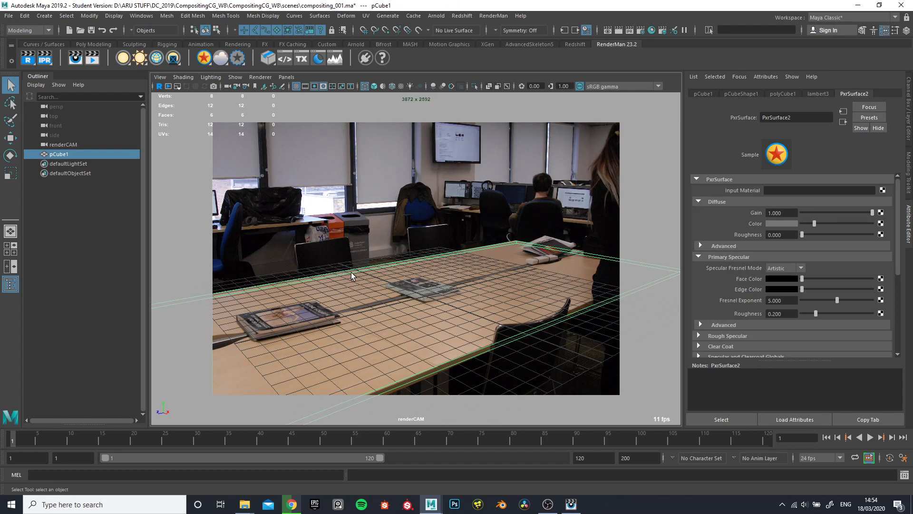
{"action": "right_click", "coordinate": [209, 64]}
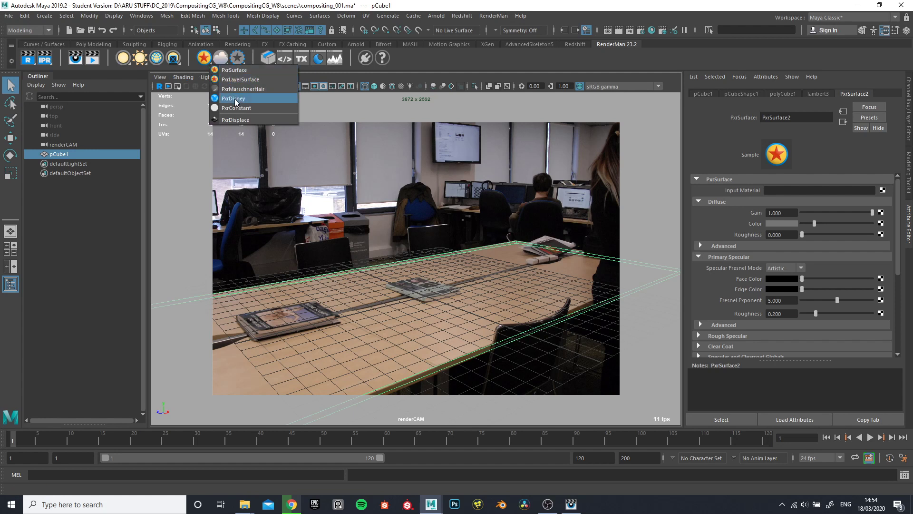
{"action": "left_click", "coordinate": [480, 254]}
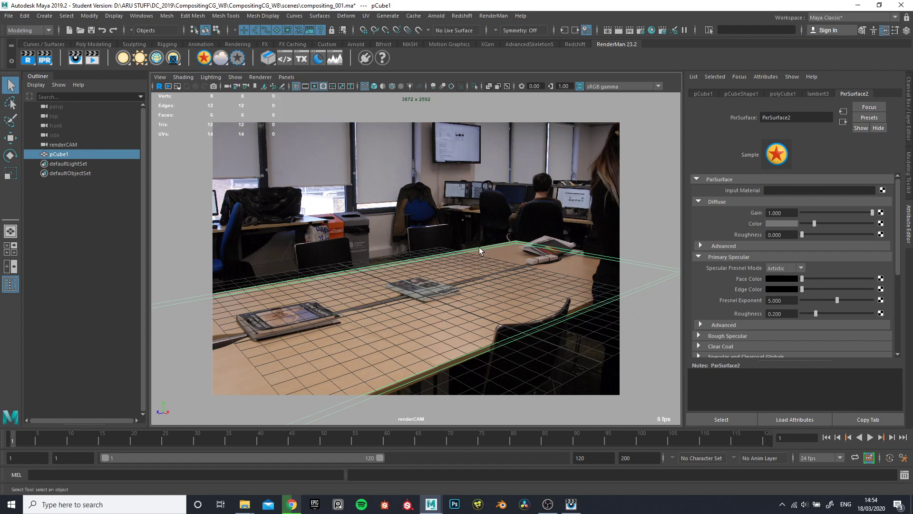
Render the current frame with RenderMan and examine the table-top cube against the background photo
{"action": "left_click", "coordinate": [30, 59]}
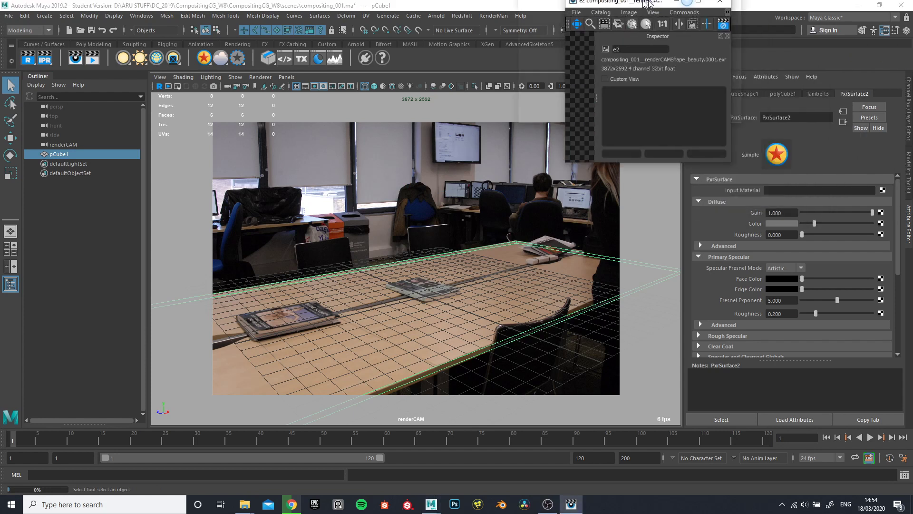
{"action": "scroll", "coordinate": [258, 156], "scroll_direction": "up", "scroll_amount": 3}
{"action": "scroll", "coordinate": [282, 161], "scroll_direction": "down", "scroll_amount": 2}
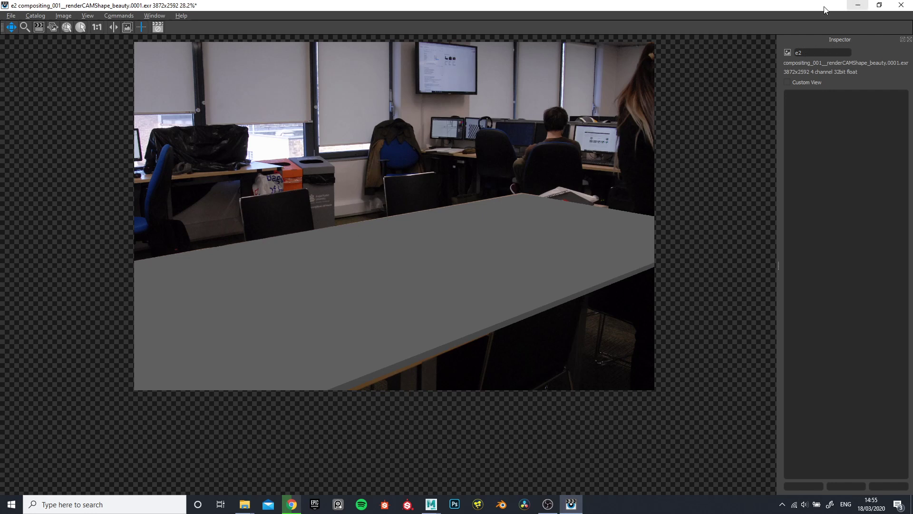
{"action": "left_click", "coordinate": [858, 5]}
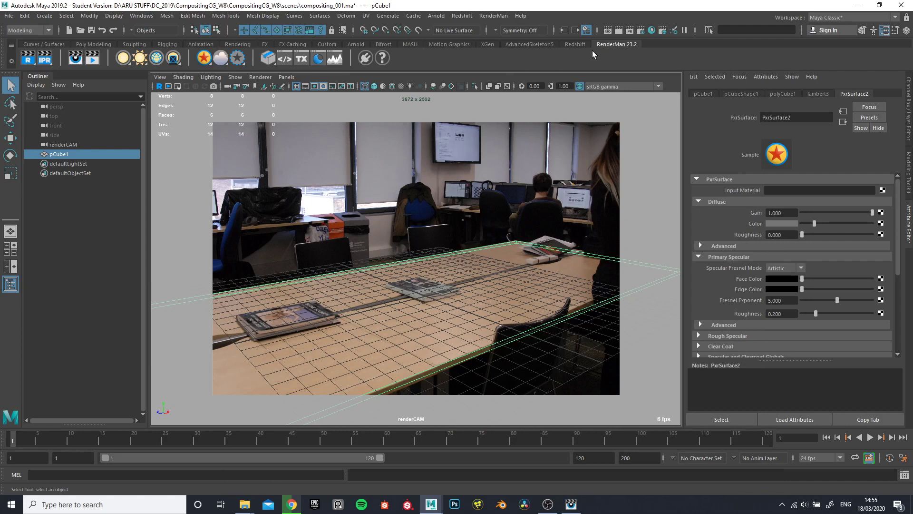
Check the default light setting in the Render Options of the render settings
{"action": "left_click", "coordinate": [641, 30]}
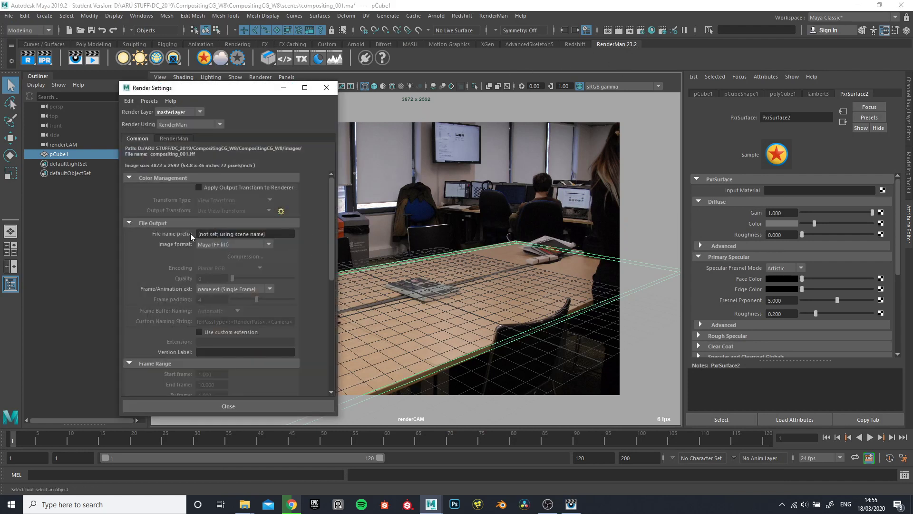
{"action": "scroll", "coordinate": [142, 297], "scroll_direction": "down", "scroll_amount": 6}
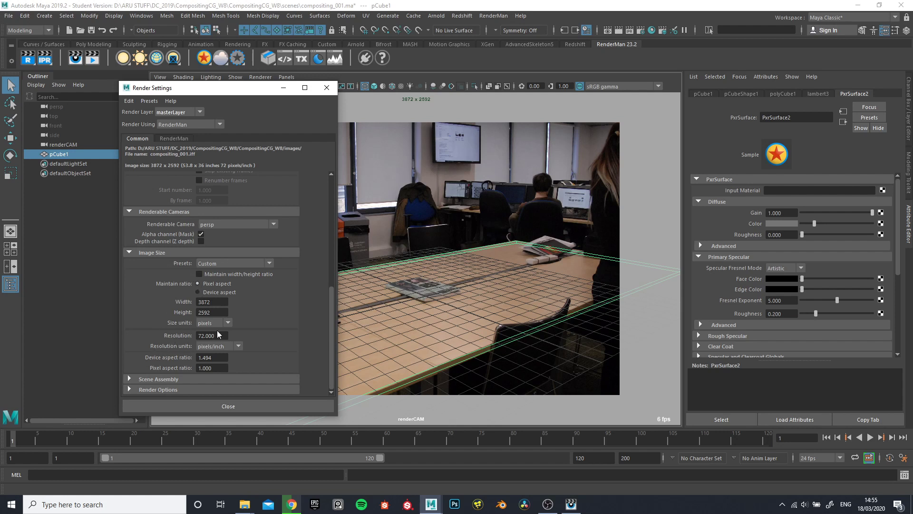
{"action": "left_click", "coordinate": [143, 390]}
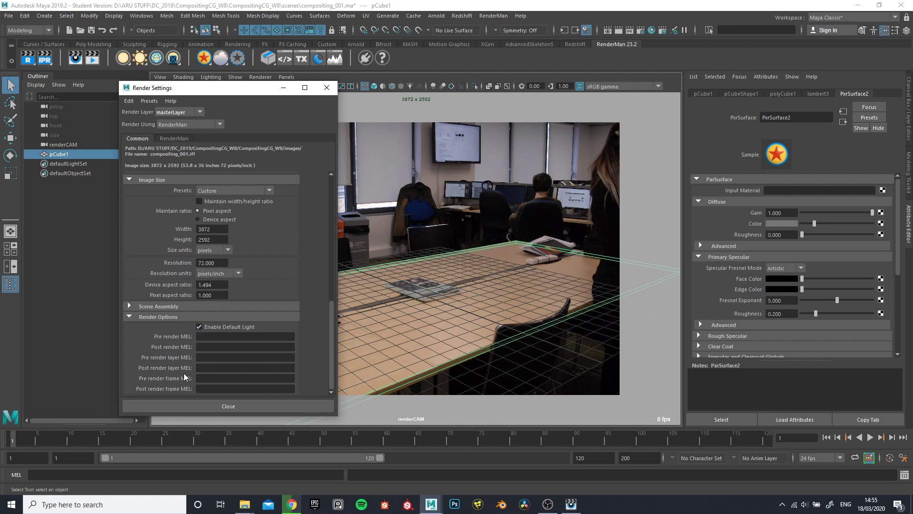
{"action": "left_click", "coordinate": [228, 405]}
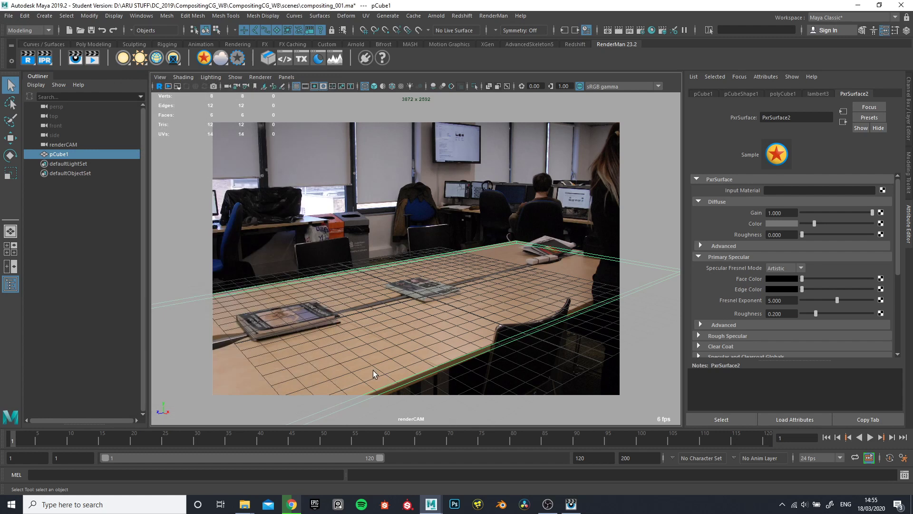
Import the jaguar_low.OBJ model from the project's data folder into the scene
{"action": "left_click", "coordinate": [14, 17]}
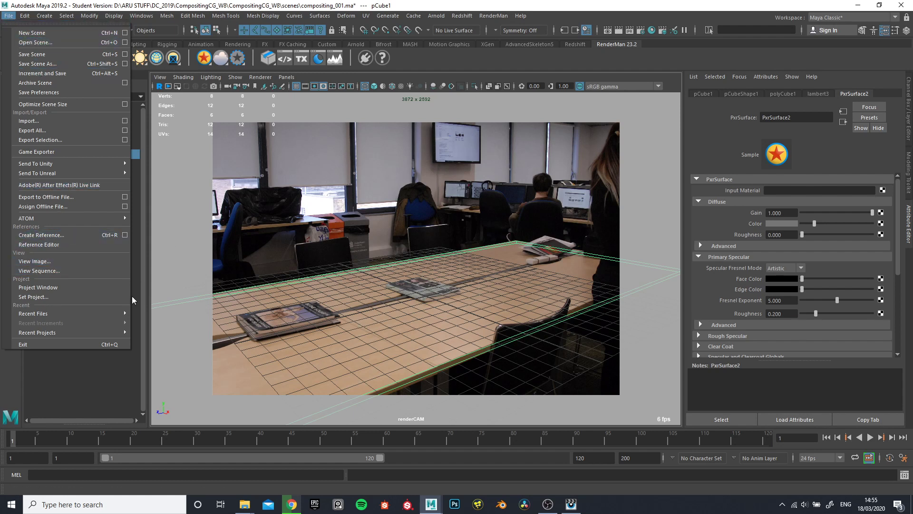
{"action": "left_click", "coordinate": [34, 122]}
{"action": "left_click", "coordinate": [272, 93]}
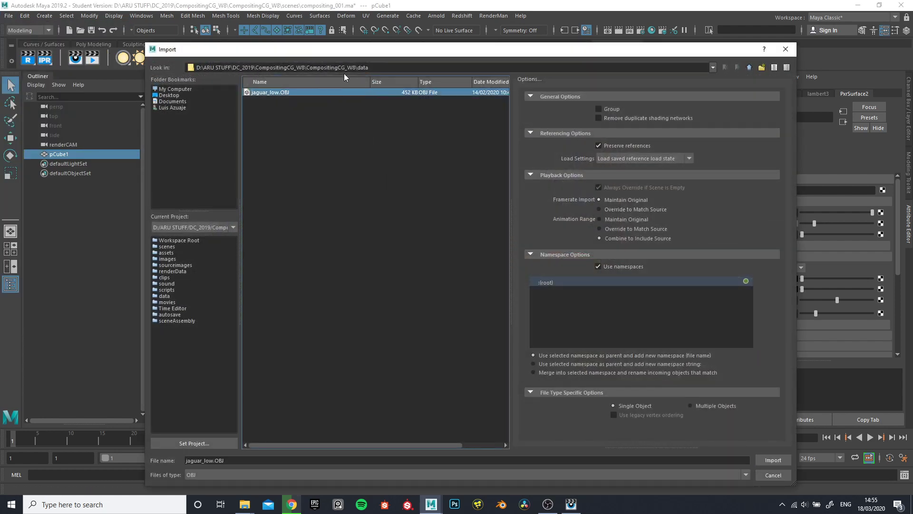
{"action": "left_click_drag", "start_coordinate": [360, 70], "coordinate": [386, 67]}
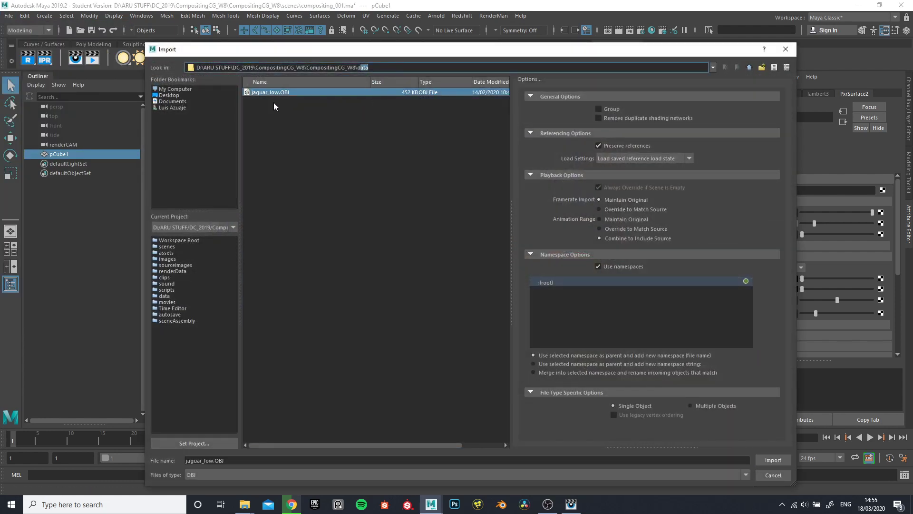
{"action": "left_click", "coordinate": [772, 460]}
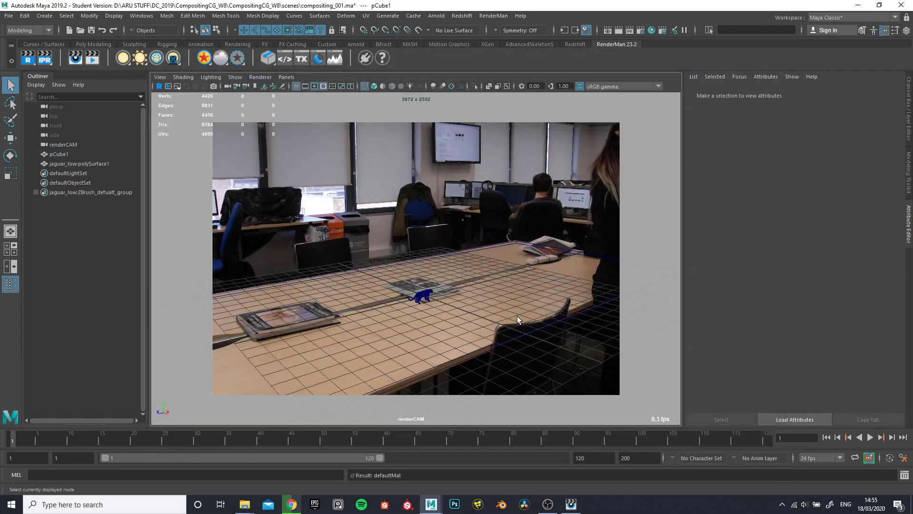
Scale the jaguar uniformly to about 6.8 and raise it about 2.6 units onto the table in shaded display
{"action": "key", "text": "e"}
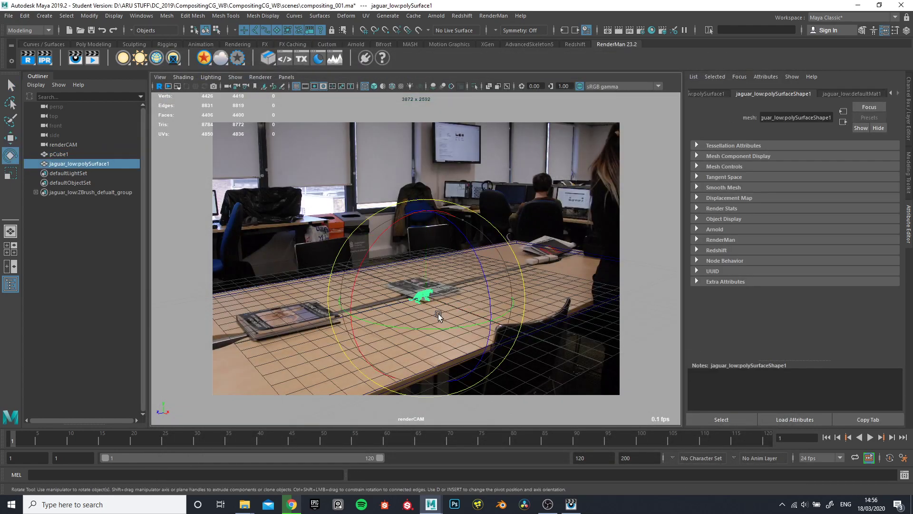
{"action": "key", "text": "r"}
{"action": "left_click_drag", "start_coordinate": [415, 301], "coordinate": [556, 298]}
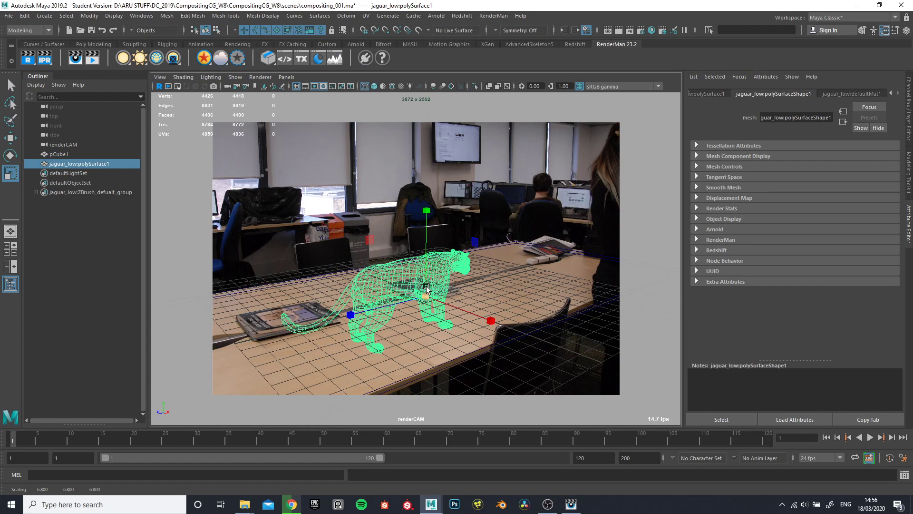
{"action": "key", "text": "w"}
{"action": "left_click_drag", "start_coordinate": [421, 209], "coordinate": [414, 164]}
{"action": "key", "text": "5"}
{"action": "left_click_drag", "start_coordinate": [427, 154], "coordinate": [432, 166]}
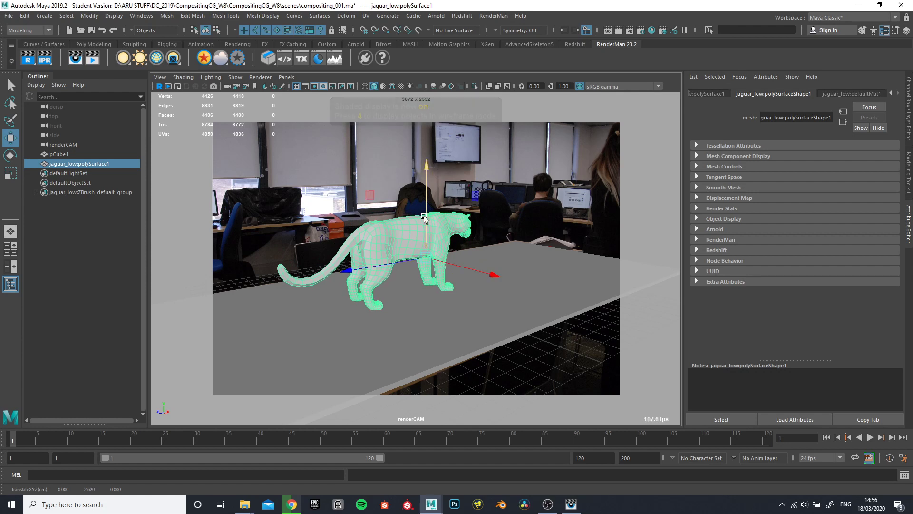
Rotate the jaguar about -93 degrees around Y and move it towards the near side of the table
{"action": "key", "text": "e"}
{"action": "left_click_drag", "start_coordinate": [454, 280], "coordinate": [337, 262]}
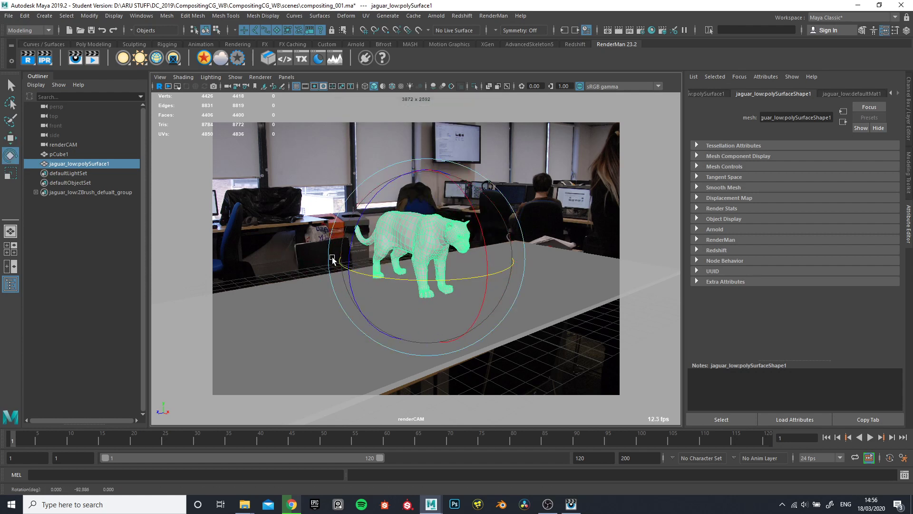
{"action": "key", "text": "w"}
{"action": "left_click_drag", "start_coordinate": [398, 262], "coordinate": [414, 272]}
{"action": "key", "text": "ctrl+z"}
{"action": "left_click", "coordinate": [497, 181]}
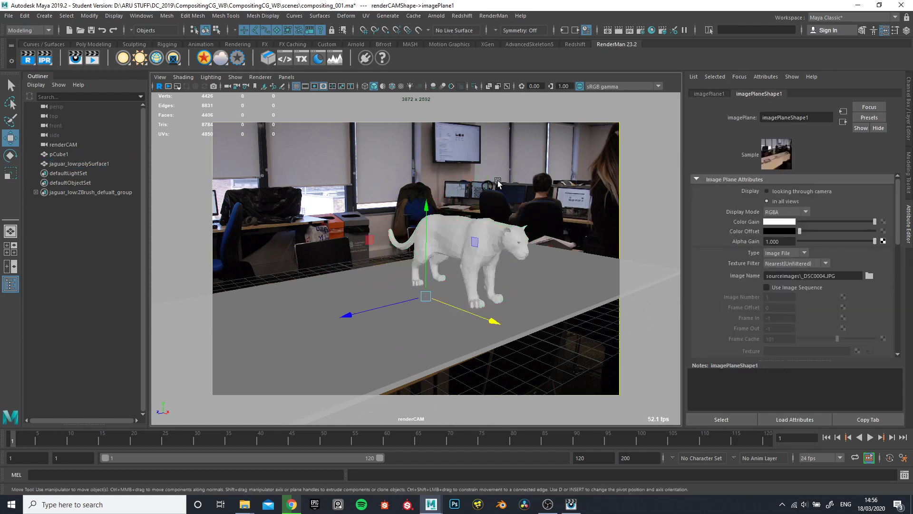
Apply Soften Edge to the jaguar mesh and check its shading while it is deselected
{"action": "left_click", "coordinate": [491, 228]}
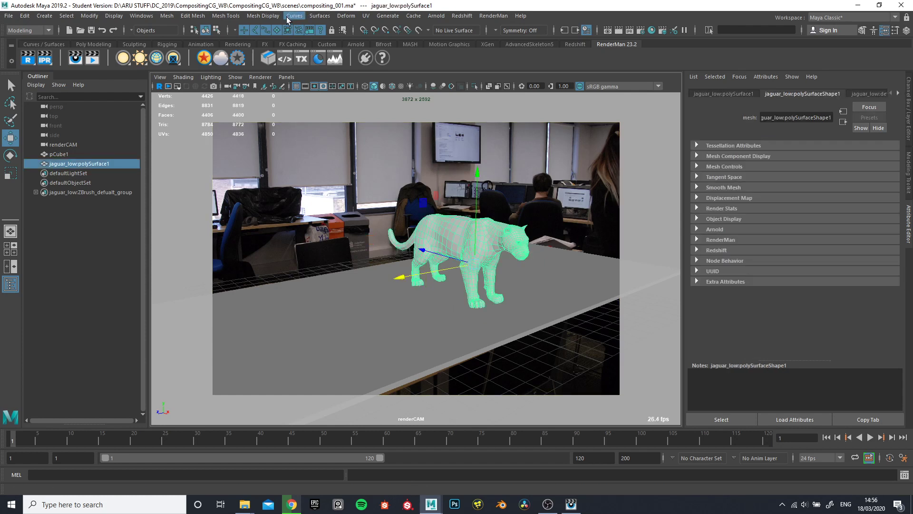
{"action": "left_click", "coordinate": [263, 16]}
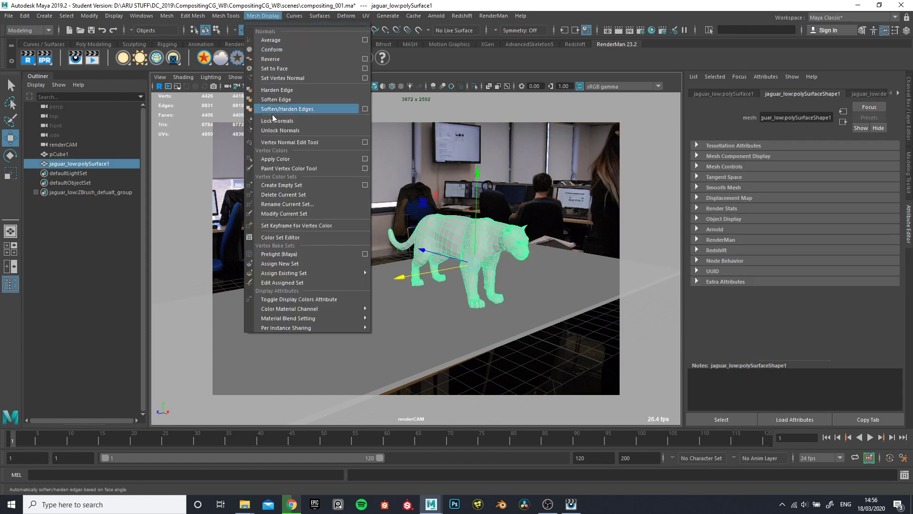
{"action": "left_click", "coordinate": [278, 100]}
{"action": "left_click", "coordinate": [409, 292]}
{"action": "left_click", "coordinate": [463, 222]}
{"action": "left_click", "coordinate": [356, 214]}
Inspect the attributes of the Lambert material assigned to the jaguar
{"action": "left_click", "coordinate": [476, 234]}
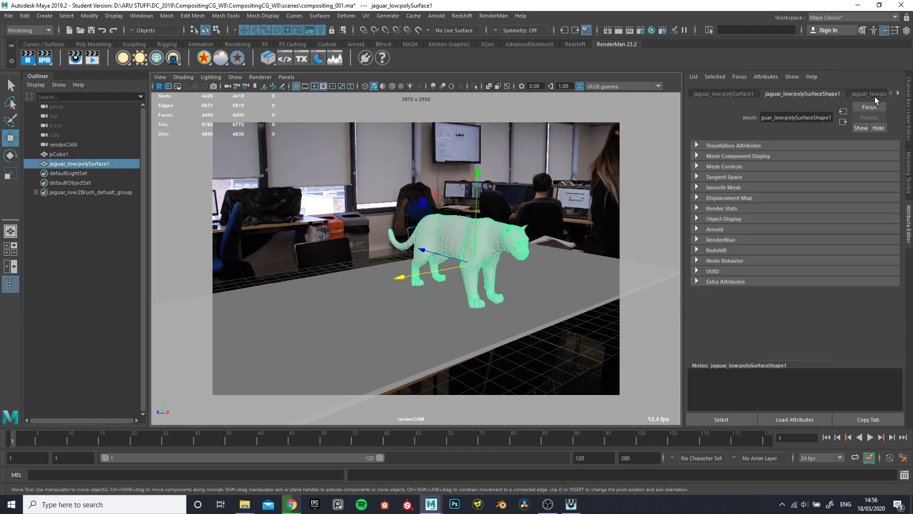
{"action": "left_click", "coordinate": [898, 93]}
{"action": "left_click", "coordinate": [852, 94]}
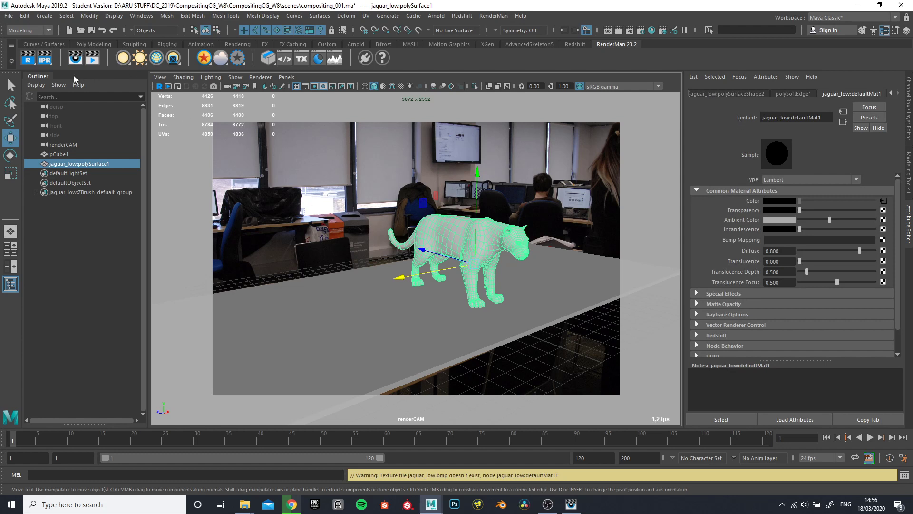
{"action": "left_click", "coordinate": [413, 209]}
{"action": "left_click", "coordinate": [458, 229]}
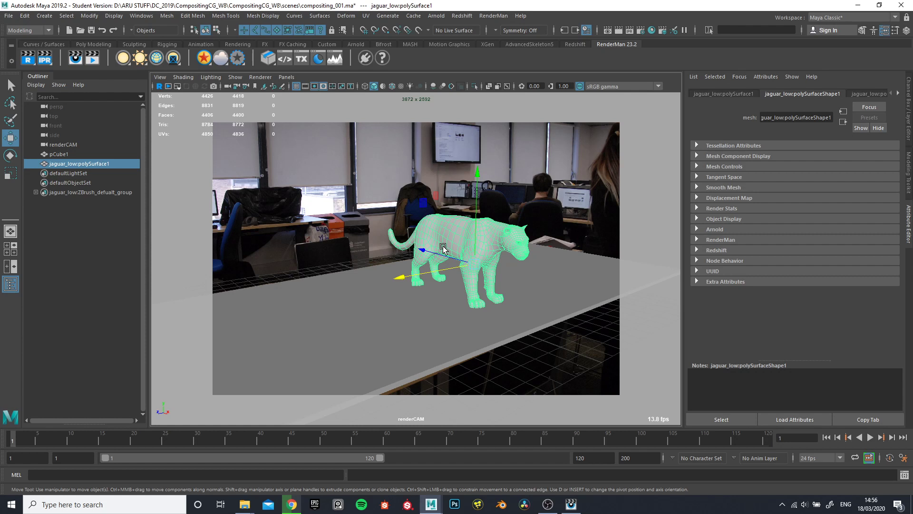
Render the current frame with the jaguar and examine its shading and shadow on the table up close
{"action": "left_click", "coordinate": [27, 55]}
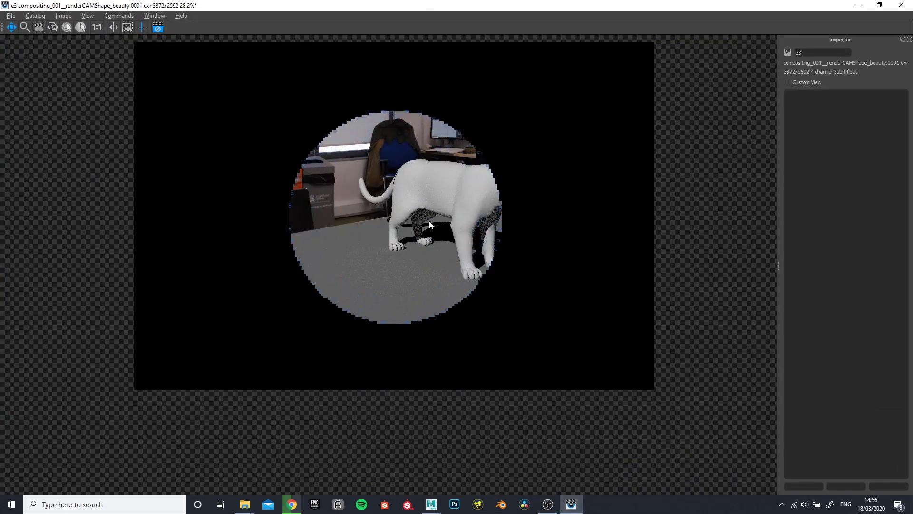
{"action": "scroll", "coordinate": [429, 221], "scroll_direction": "up", "scroll_amount": 3}
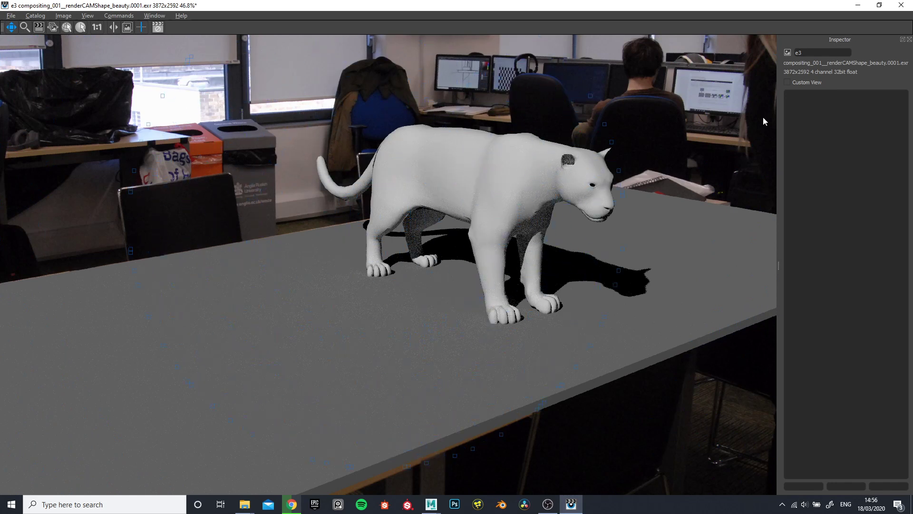
{"action": "left_click", "coordinate": [858, 5]}
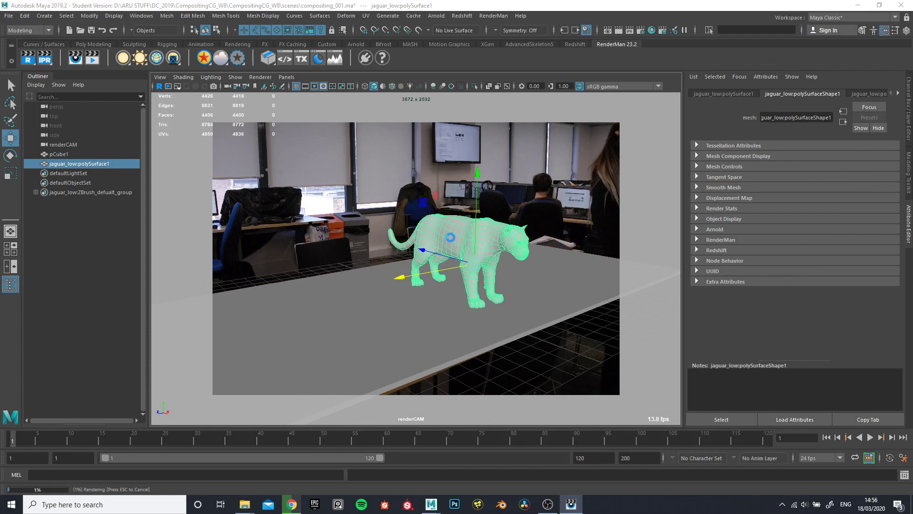
{"action": "left_click", "coordinate": [570, 504]}
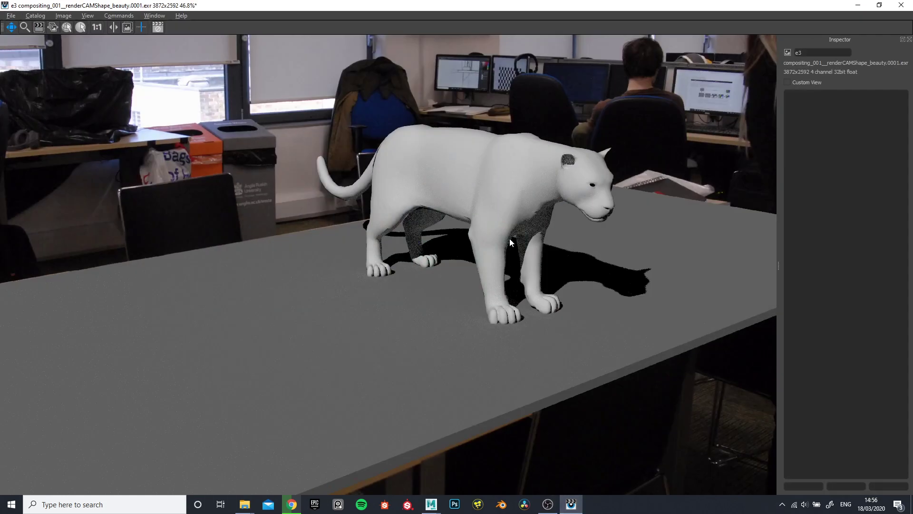
Try assigning a PxrSurface material to the jaguar and open that material's attributes
{"action": "left_click", "coordinate": [859, 5]}
{"action": "left_click", "coordinate": [444, 249]}
{"action": "left_click", "coordinate": [465, 237]}
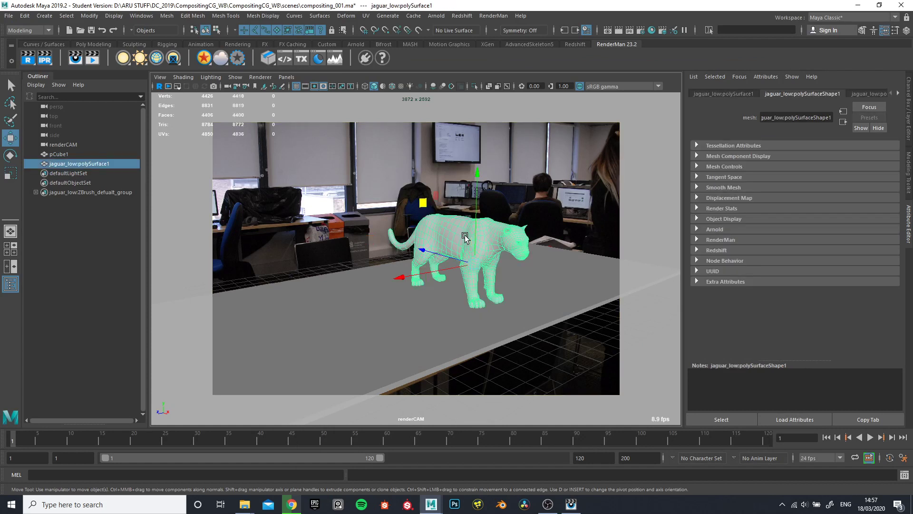
{"action": "left_click", "coordinate": [460, 225]}
{"action": "left_click", "coordinate": [460, 225]}
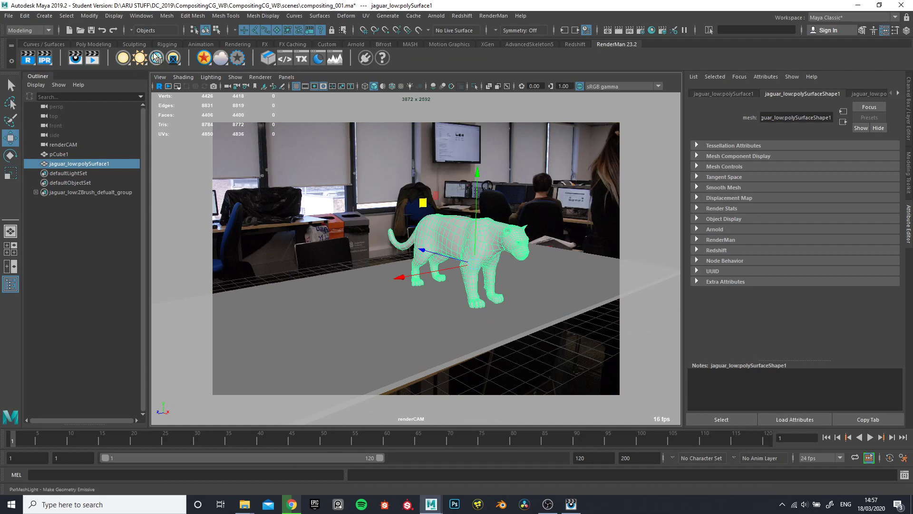
{"action": "left_click", "coordinate": [204, 58]}
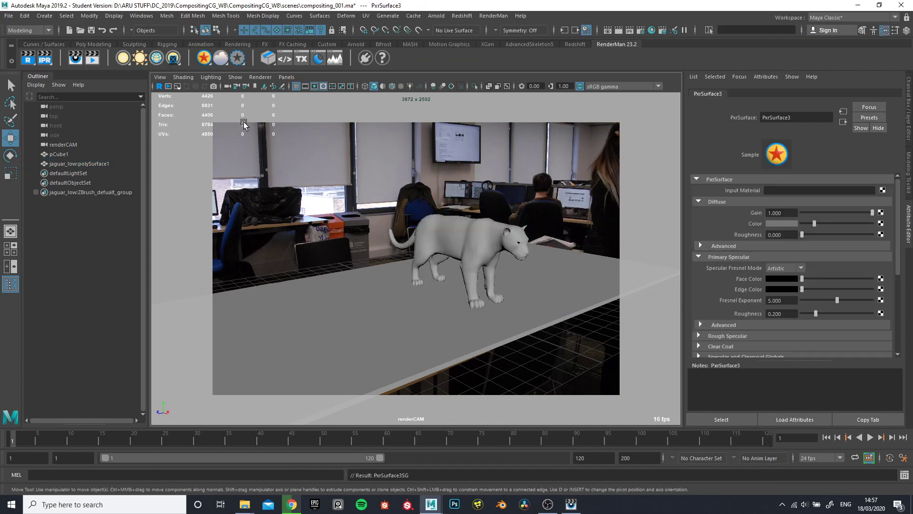
{"action": "left_click", "coordinate": [483, 231]}
{"action": "left_click", "coordinate": [900, 95]}
{"action": "left_click", "coordinate": [875, 94]}
{"action": "left_click", "coordinate": [415, 255]}
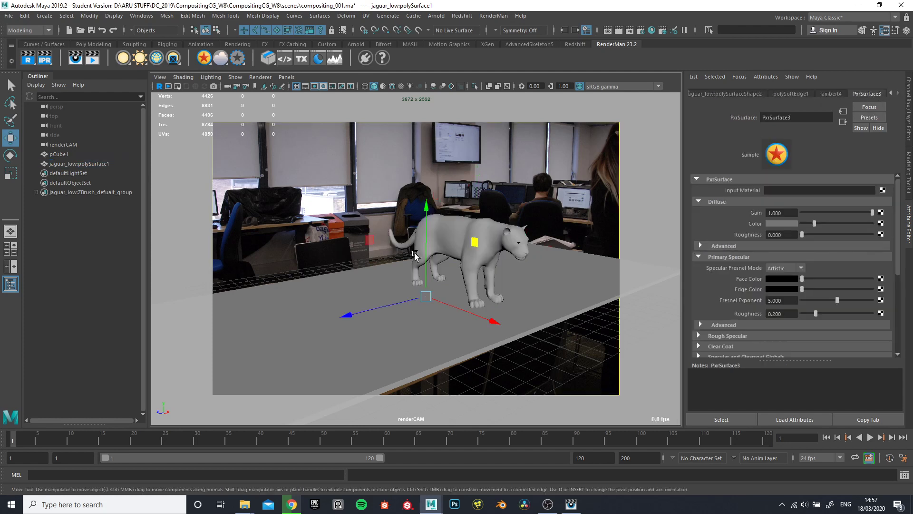
Undo the PxrSurface material assignment on the jaguar
{"action": "left_click", "coordinate": [441, 247]}
{"action": "key", "text": "ctrl+z"}
{"action": "key", "text": "ctrl+z"}
{"action": "key", "text": "ctrl+z"}
{"action": "key", "text": "ctrl+z"}
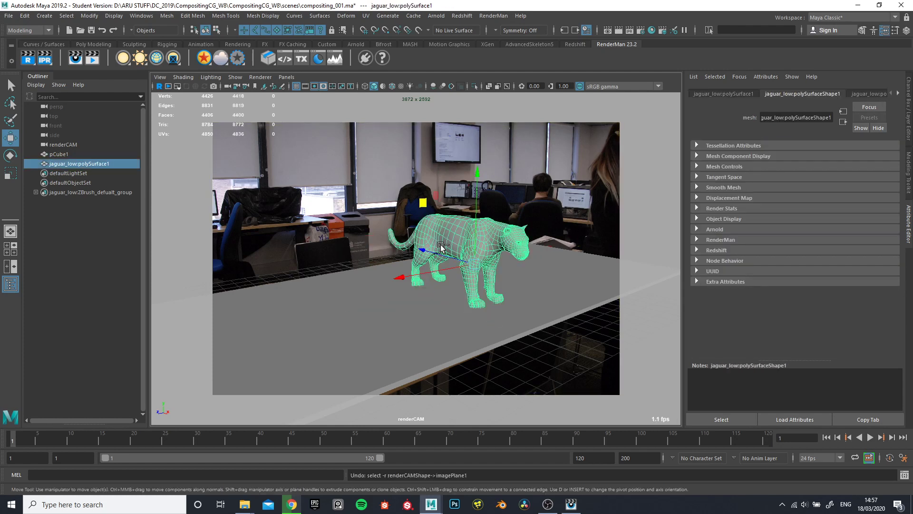
{"action": "key", "text": "ctrl+z"}
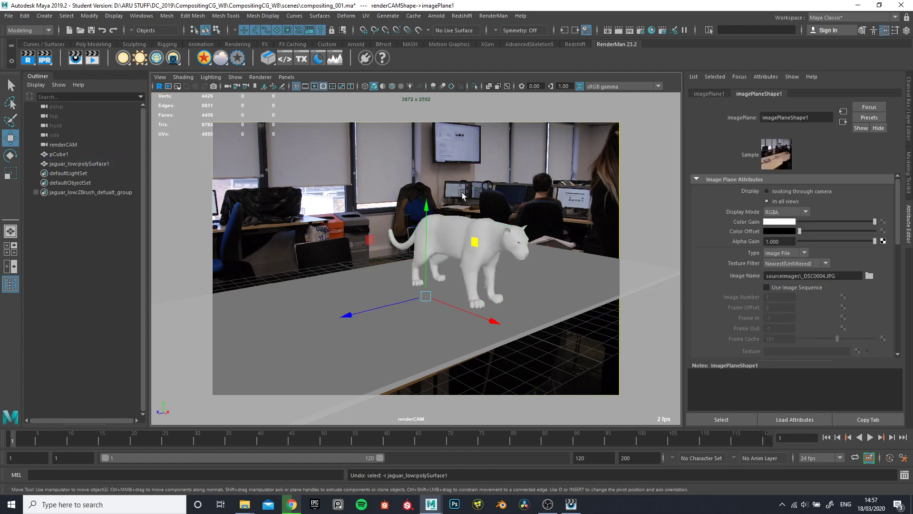
Assign a PxrDisney material to the jaguar mesh and compare its attributes with those of the Lambert material
{"action": "left_click_drag", "start_coordinate": [462, 194], "coordinate": [488, 220]}
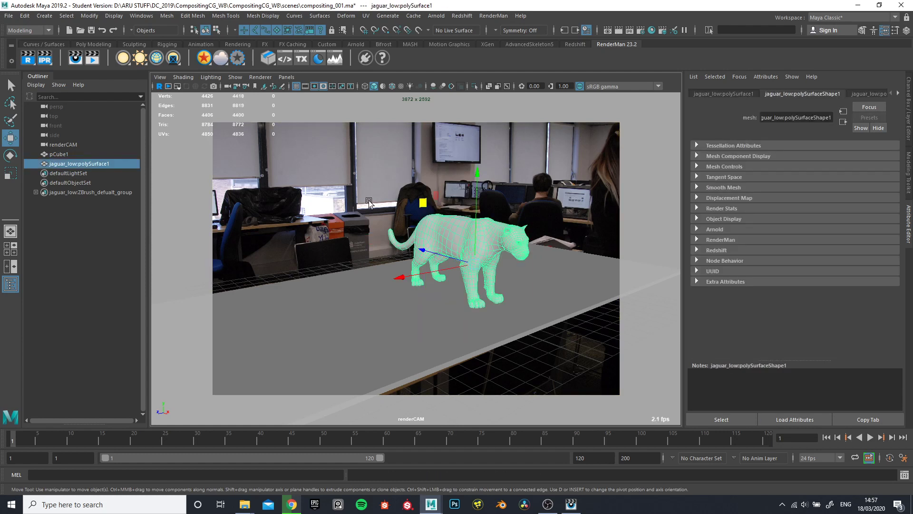
{"action": "right_click", "coordinate": [212, 65]}
{"action": "left_click", "coordinate": [239, 98]}
{"action": "left_click", "coordinate": [368, 164]}
{"action": "left_click", "coordinate": [459, 237]}
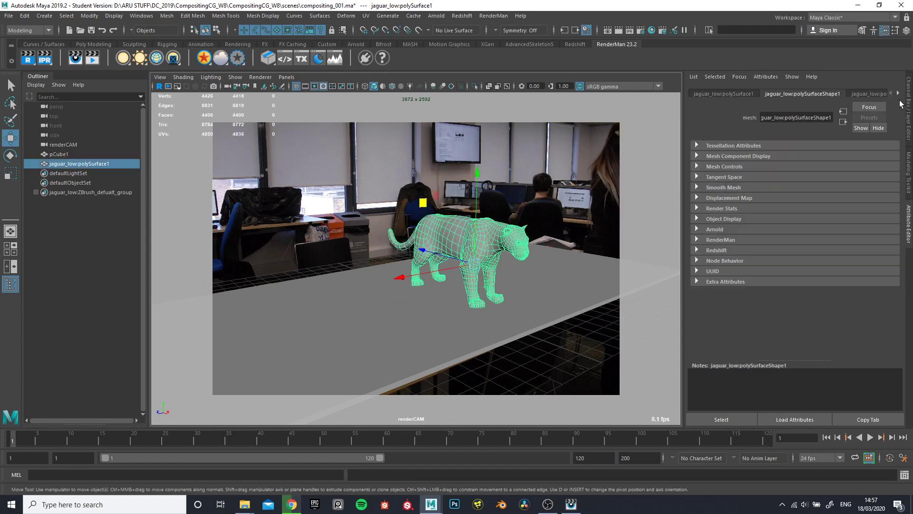
{"action": "left_click", "coordinate": [899, 93]}
{"action": "left_click", "coordinate": [899, 92]}
{"action": "left_click", "coordinate": [871, 93]}
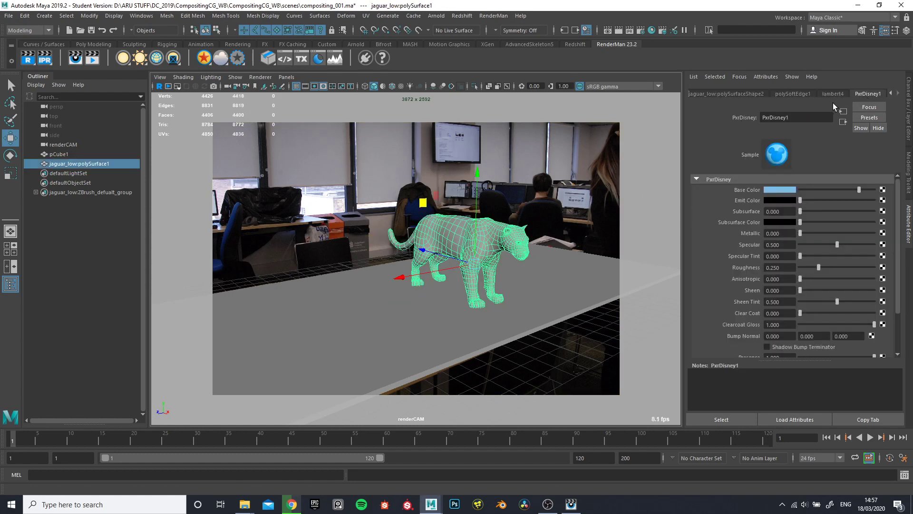
{"action": "left_click", "coordinate": [831, 93]}
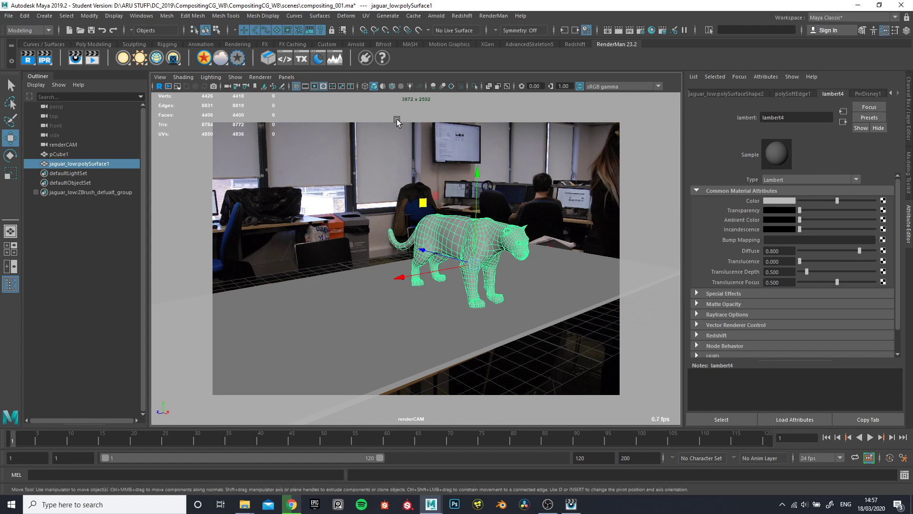
{"action": "left_click", "coordinate": [868, 93]}
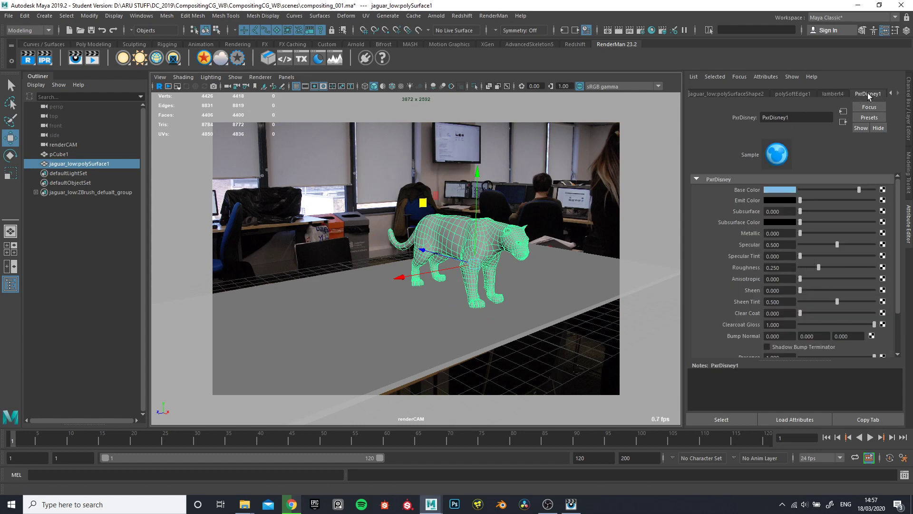
Render the frame with the light-blue PxrDisney material and check the jaguar's shading
{"action": "left_click", "coordinate": [42, 61]}
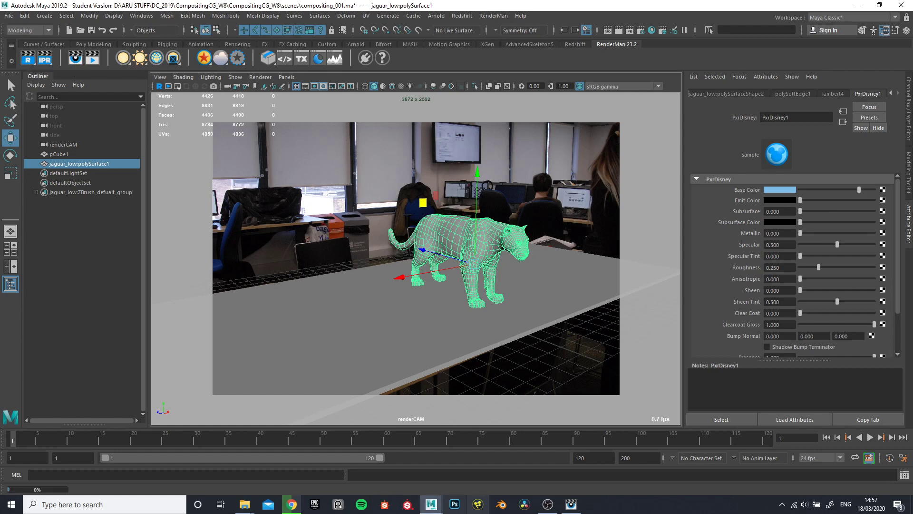
{"action": "left_click", "coordinate": [572, 504]}
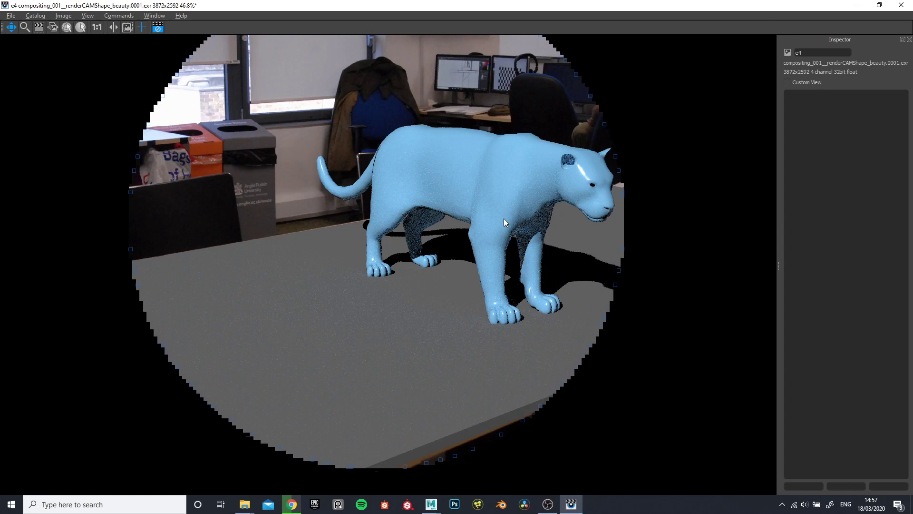
{"action": "left_click", "coordinate": [858, 5]}
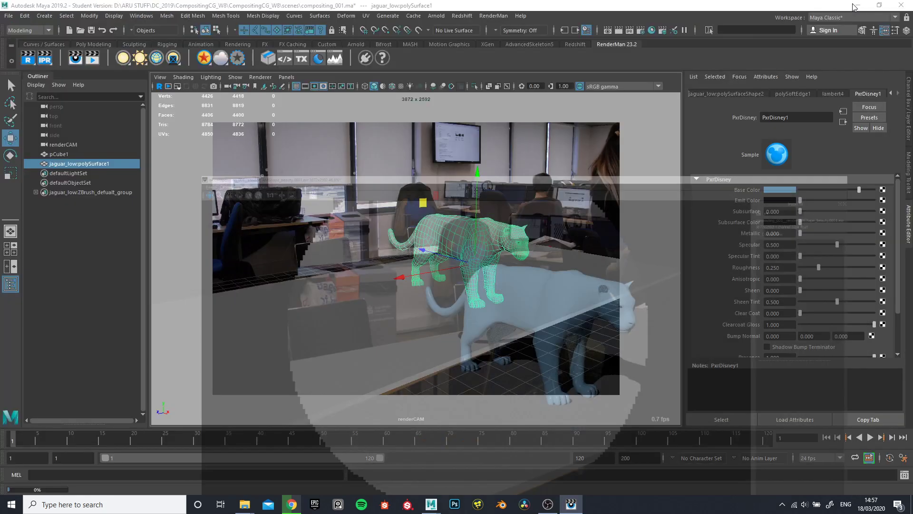
Open the jaguar's PxrDisney material attributes and set Subsurface to 1.000
{"action": "left_click", "coordinate": [494, 246]}
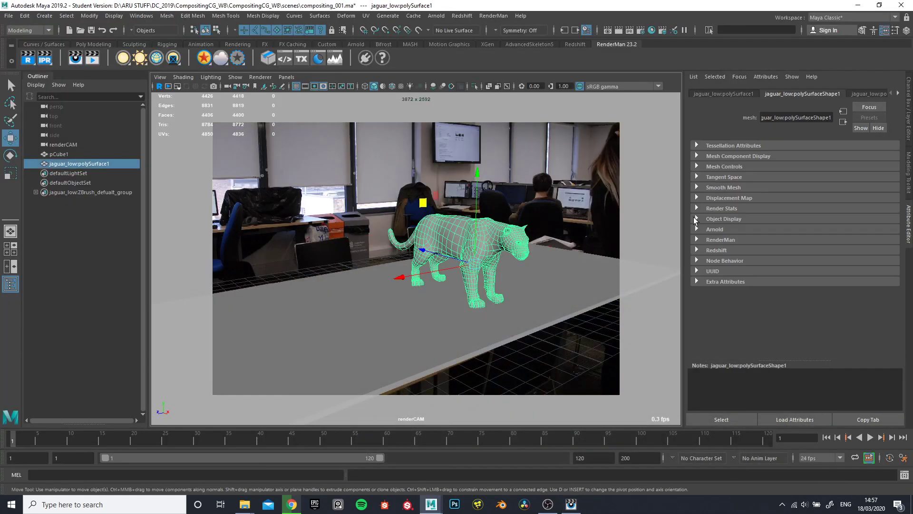
{"action": "left_click", "coordinate": [897, 93]}
{"action": "left_click", "coordinate": [898, 94]}
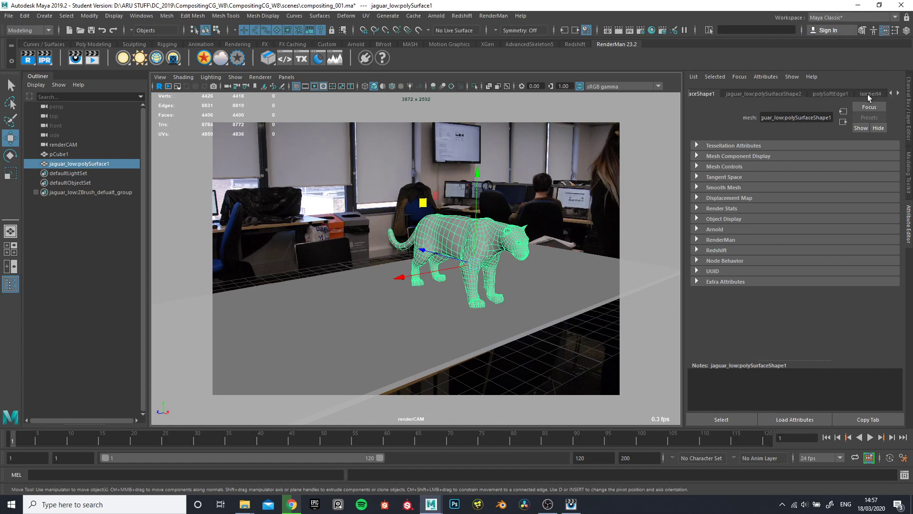
{"action": "left_click", "coordinate": [869, 94]}
{"action": "left_click", "coordinate": [898, 94]}
{"action": "left_click", "coordinate": [872, 94]}
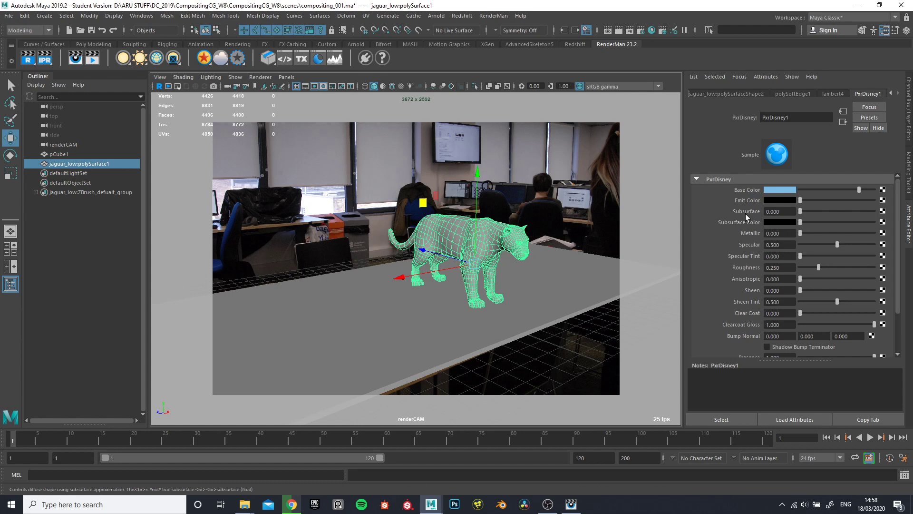
{"action": "left_click_drag", "start_coordinate": [828, 212], "coordinate": [904, 218]}
Render the frame and examine the effect of full subsurface on the jaguar up close
{"action": "left_click", "coordinate": [28, 57]}
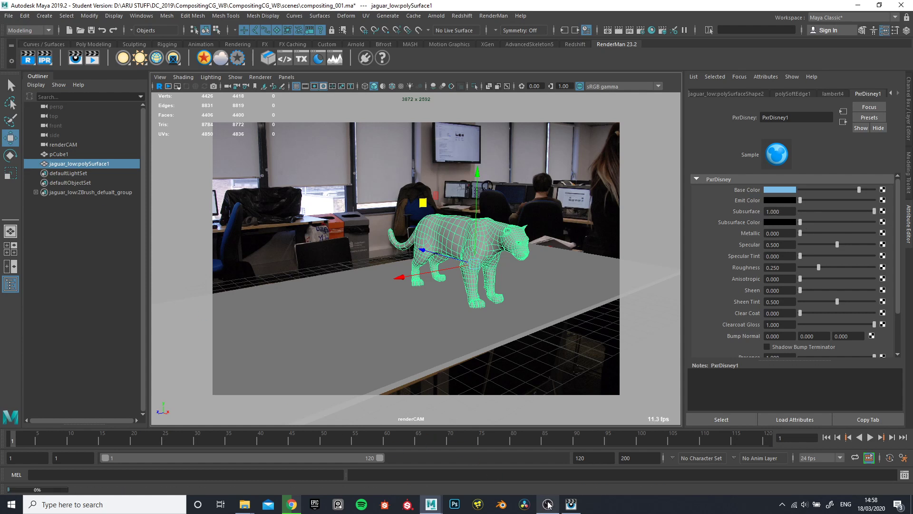
{"action": "scroll", "coordinate": [462, 186], "scroll_direction": "up", "scroll_amount": 5}
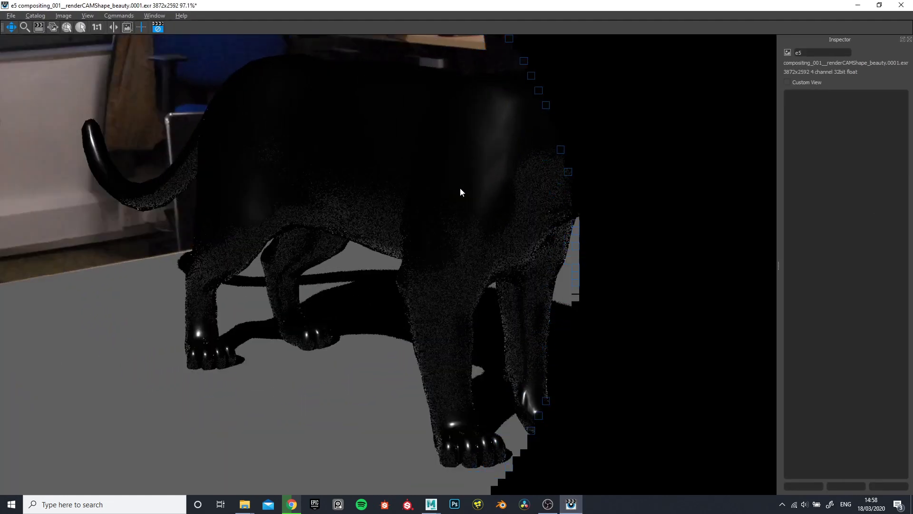
{"action": "scroll", "coordinate": [461, 190], "scroll_direction": "down", "scroll_amount": 5}
{"action": "scroll", "coordinate": [448, 200], "scroll_direction": "up", "scroll_amount": 2}
{"action": "scroll", "coordinate": [495, 192], "scroll_direction": "up", "scroll_amount": 2}
{"action": "scroll", "coordinate": [547, 192], "scroll_direction": "down", "scroll_amount": 2}
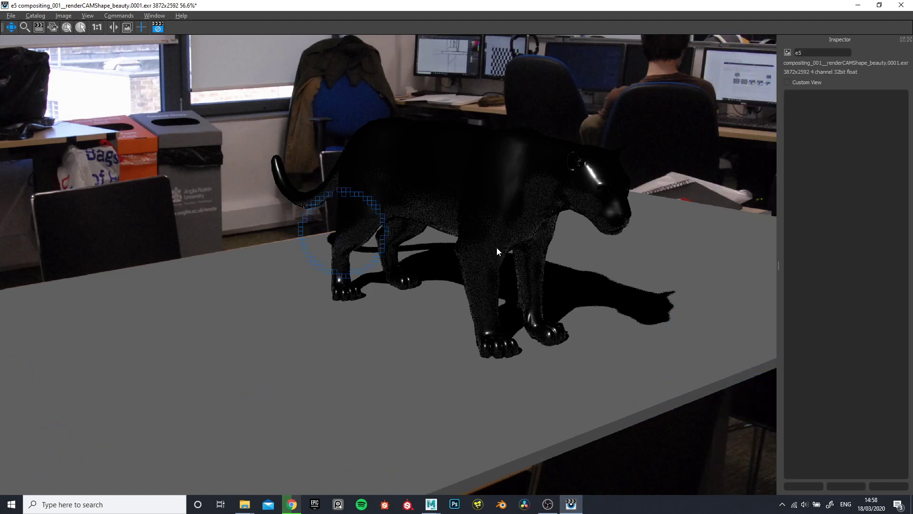
{"action": "left_click", "coordinate": [858, 5]}
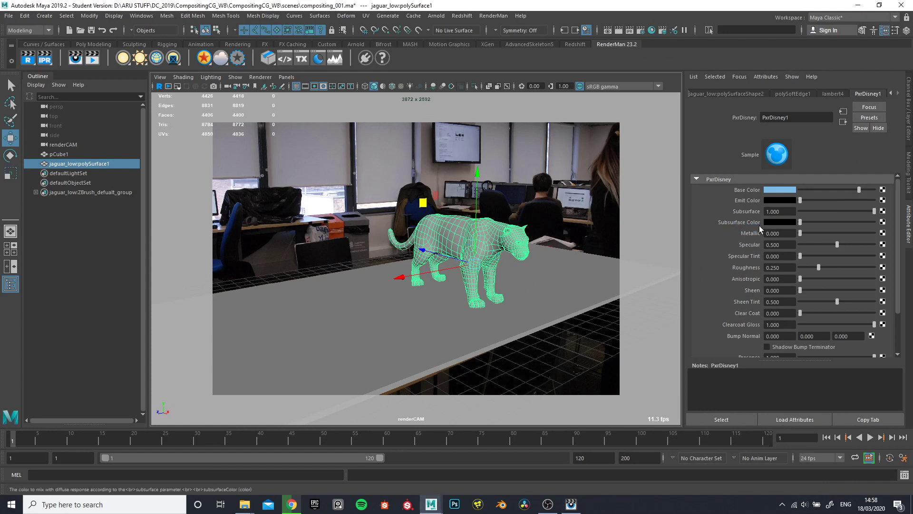
Raise the PxrDisney Subsurface Color to near-white and render the frame again
{"action": "left_click_drag", "start_coordinate": [802, 222], "coordinate": [825, 221]}
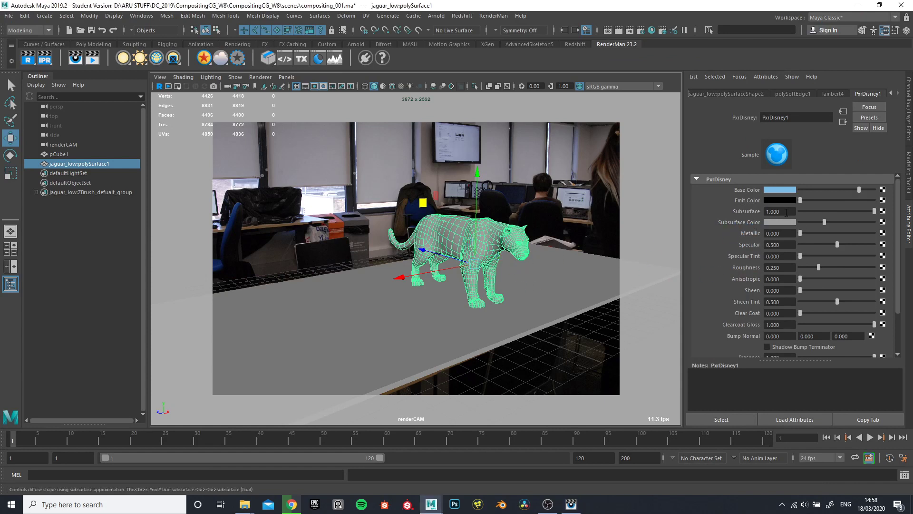
{"action": "left_click_drag", "start_coordinate": [826, 223], "coordinate": [857, 223]}
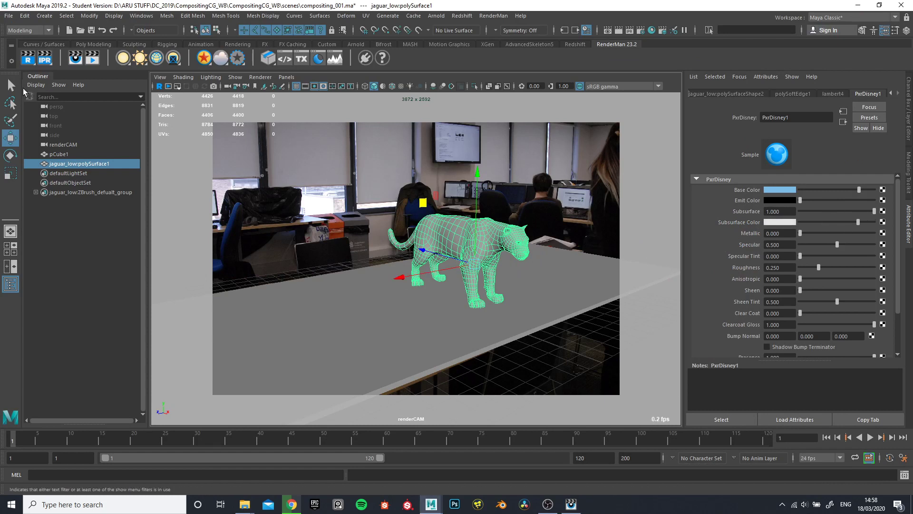
{"action": "left_click", "coordinate": [571, 505]}
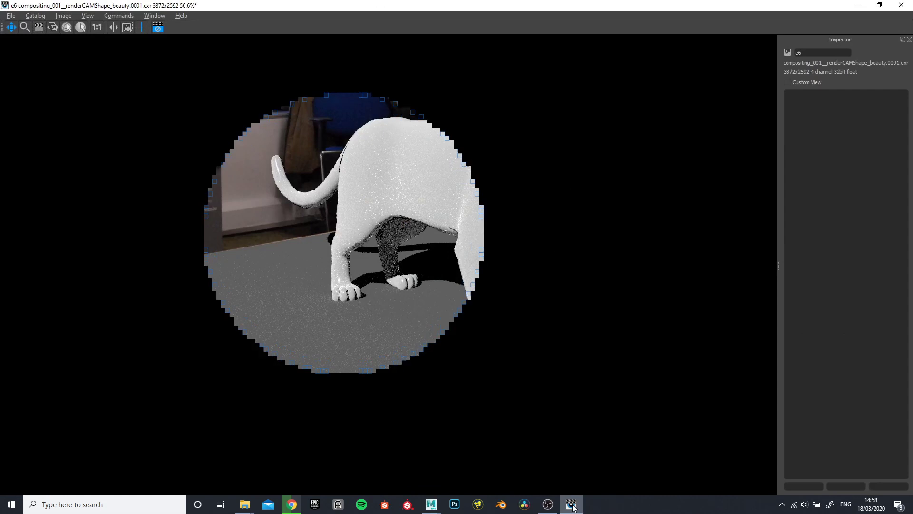
Examine the rendered jaguar's body, underside, legs and table shadow for shading quality and noise
{"action": "scroll", "coordinate": [427, 257], "scroll_direction": "up", "scroll_amount": 3}
{"action": "scroll", "coordinate": [514, 252], "scroll_direction": "down", "scroll_amount": 1}
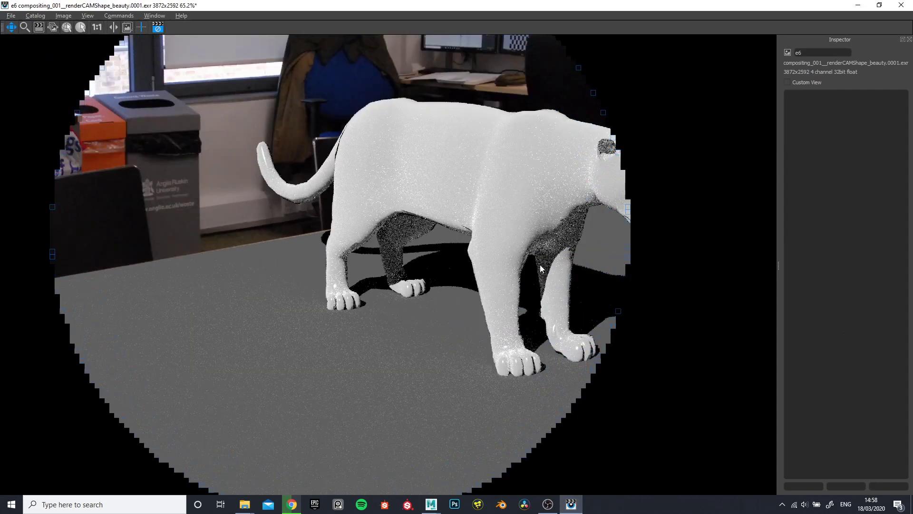
{"action": "scroll", "coordinate": [575, 243], "scroll_direction": "down", "scroll_amount": 1}
{"action": "scroll", "coordinate": [594, 195], "scroll_direction": "up", "scroll_amount": 3}
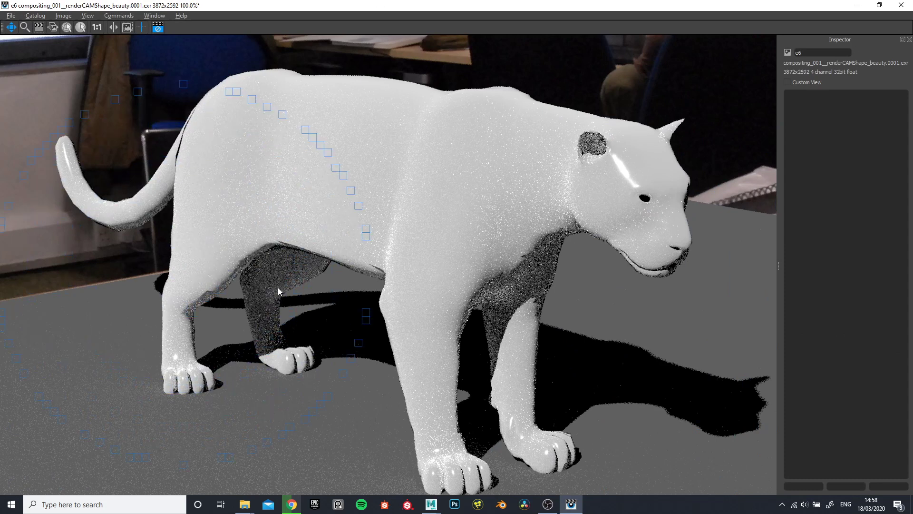
{"action": "scroll", "coordinate": [429, 230], "scroll_direction": "down", "scroll_amount": 3}
{"action": "scroll", "coordinate": [454, 221], "scroll_direction": "up", "scroll_amount": 2}
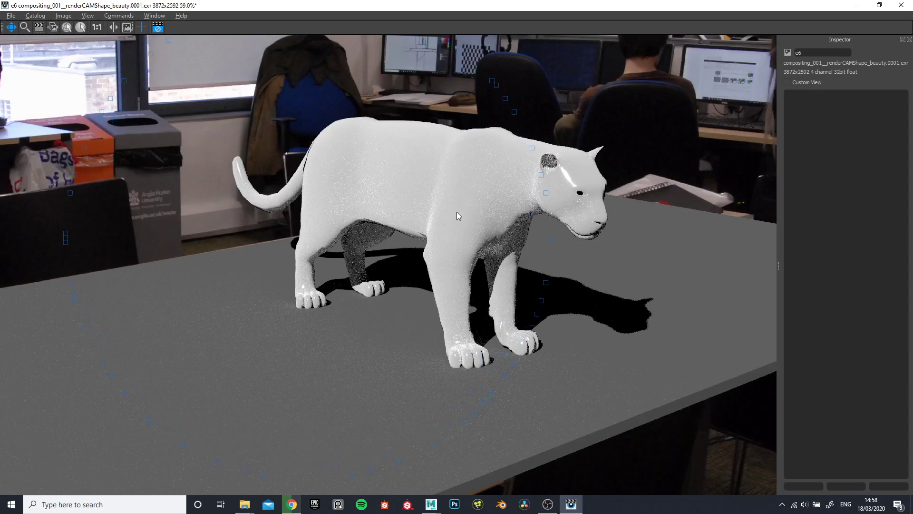
{"action": "scroll", "coordinate": [459, 189], "scroll_direction": "down", "scroll_amount": 1}
{"action": "scroll", "coordinate": [472, 198], "scroll_direction": "up", "scroll_amount": 2}
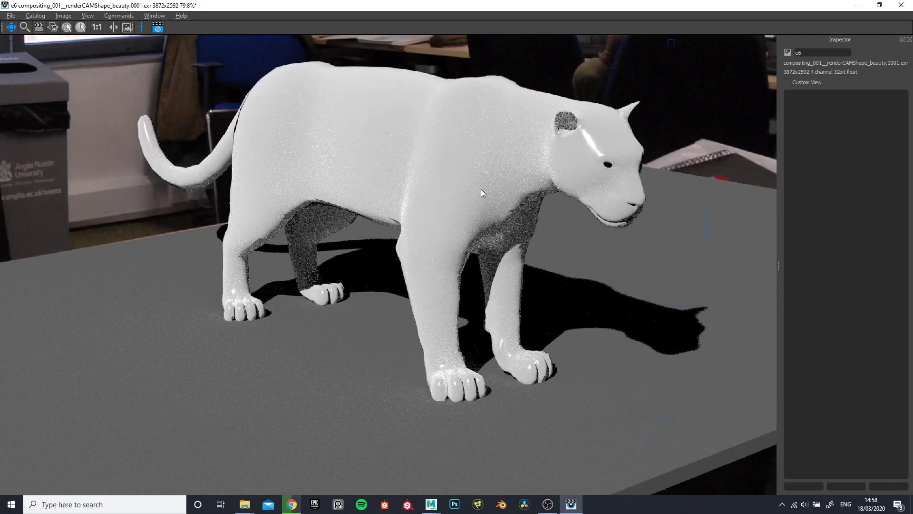
Set the PxrDisney Subsurface Color to black and view the complete new render of the jaguar
{"action": "left_click", "coordinate": [857, 6]}
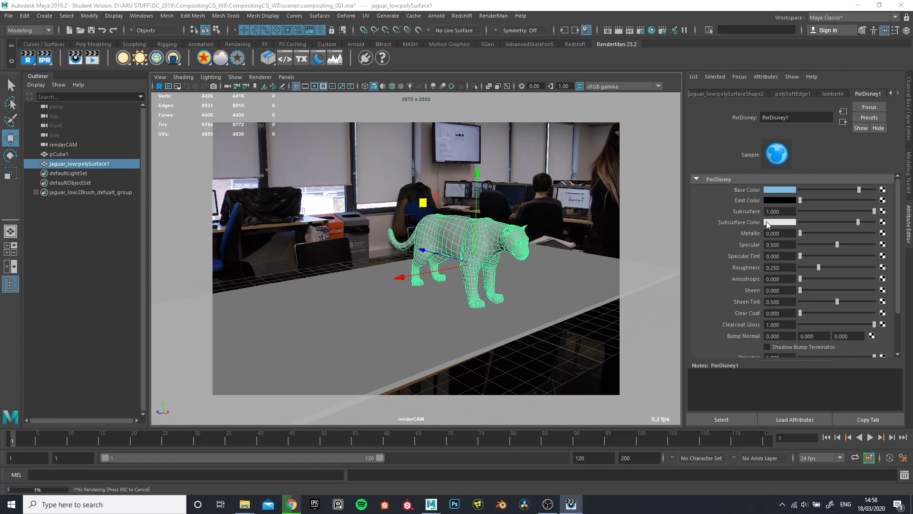
{"action": "left_click_drag", "start_coordinate": [857, 222], "coordinate": [799, 222]}
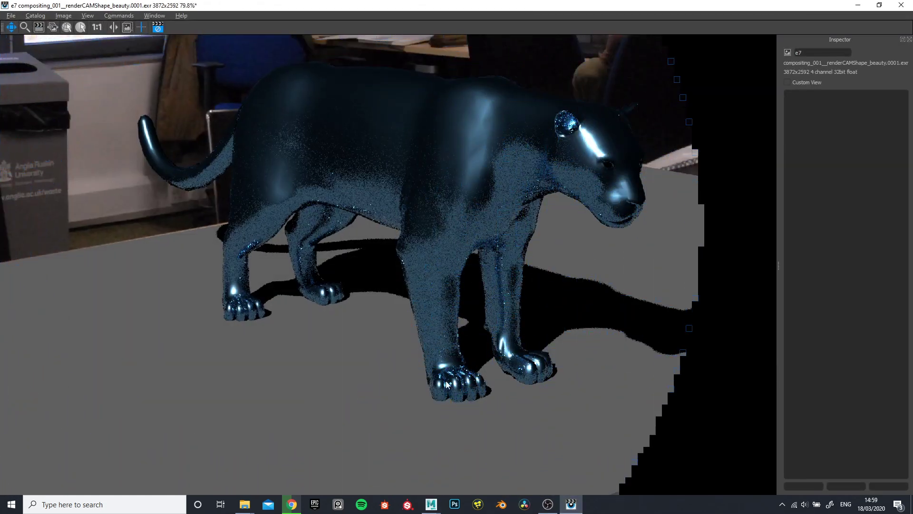
{"action": "scroll", "coordinate": [536, 183], "scroll_direction": "down", "scroll_amount": 2}
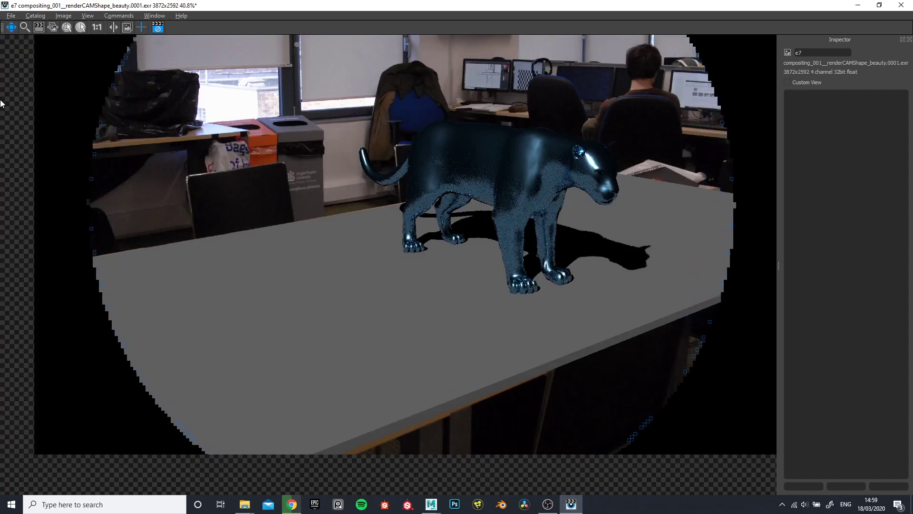
Open the render catalog and compare the earlier light-blue jaguar render with the latest dark metallic one
{"action": "left_click", "coordinate": [146, 17]}
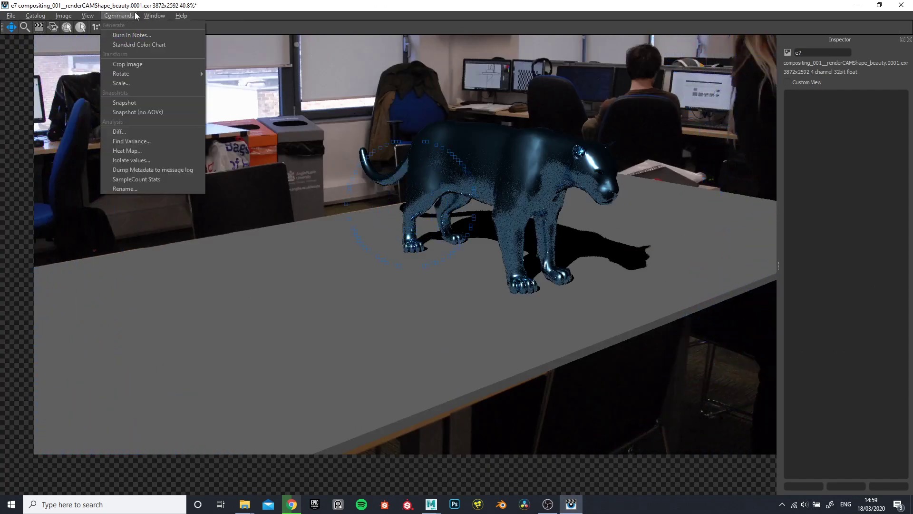
{"action": "left_click", "coordinate": [157, 25]}
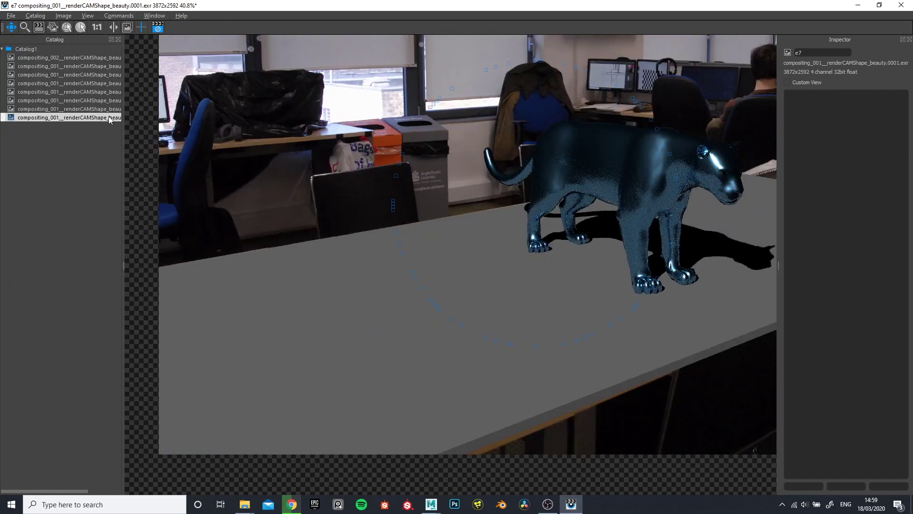
{"action": "left_click", "coordinate": [79, 102]}
{"action": "left_click", "coordinate": [82, 116]}
{"action": "left_click", "coordinate": [80, 94]}
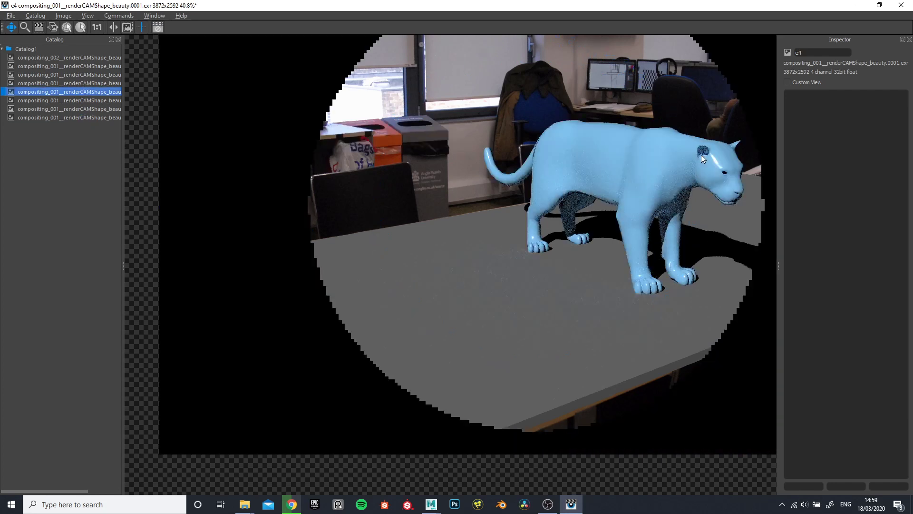
{"action": "left_click", "coordinate": [97, 119]}
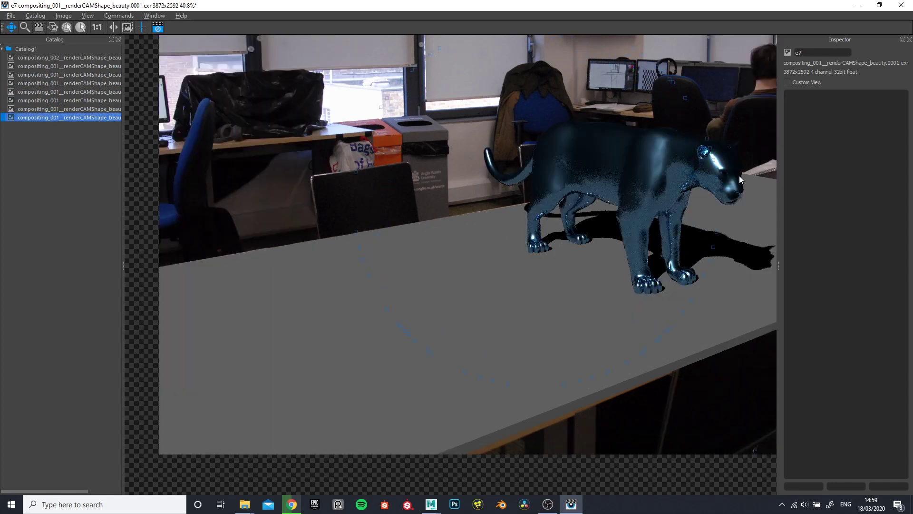
Examine the dark metallic jaguar render's head, body and paws for reflections and noise
{"action": "scroll", "coordinate": [740, 177], "scroll_direction": "up", "scroll_amount": 5}
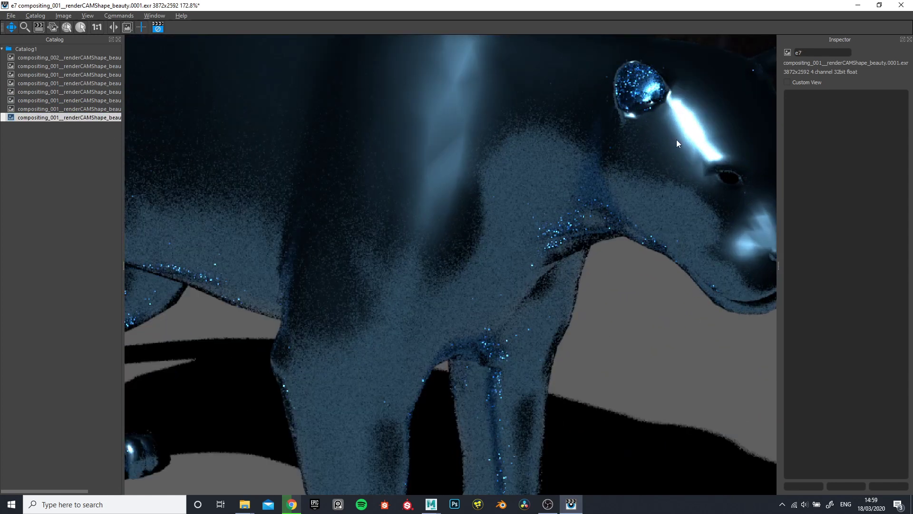
{"action": "scroll", "coordinate": [677, 141], "scroll_direction": "down", "scroll_amount": 2}
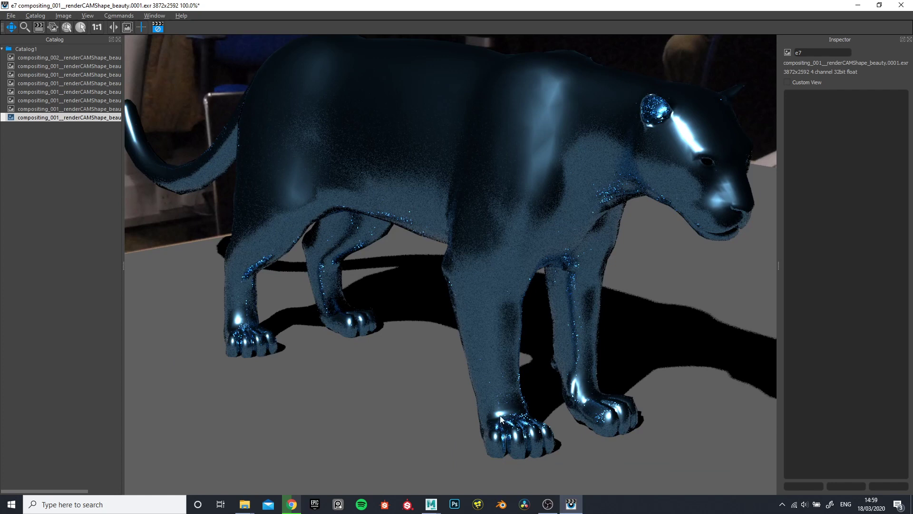
{"action": "scroll", "coordinate": [523, 309], "scroll_direction": "down", "scroll_amount": 4}
{"action": "scroll", "coordinate": [498, 266], "scroll_direction": "up", "scroll_amount": 1}
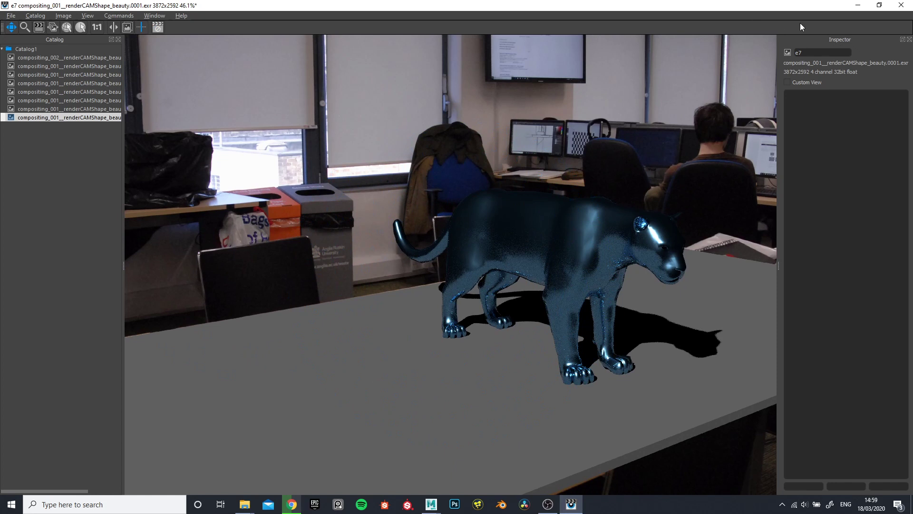
{"action": "left_click", "coordinate": [851, 10]}
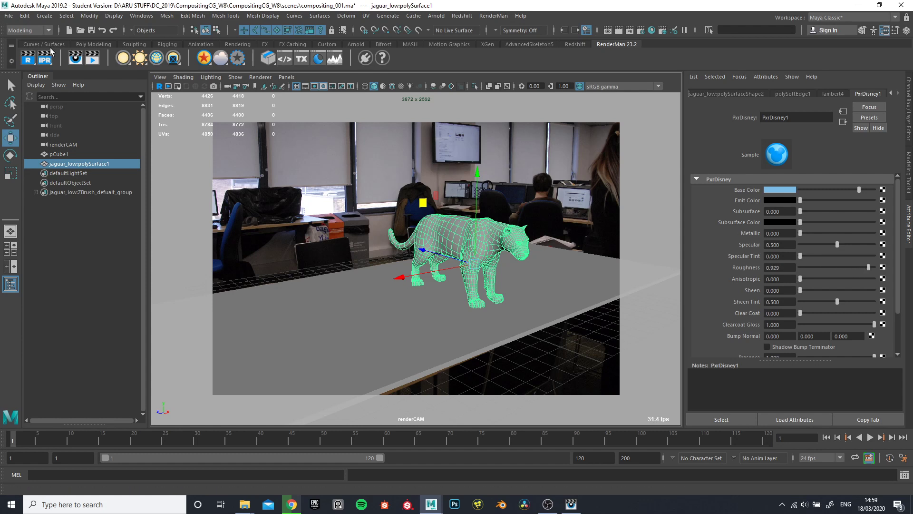
Render the frame with PxrDisney Metallic at 0 and Roughness at 0.929, and inspect the light-blue jaguar
{"action": "left_click", "coordinate": [28, 56]}
{"action": "left_click", "coordinate": [571, 505]}
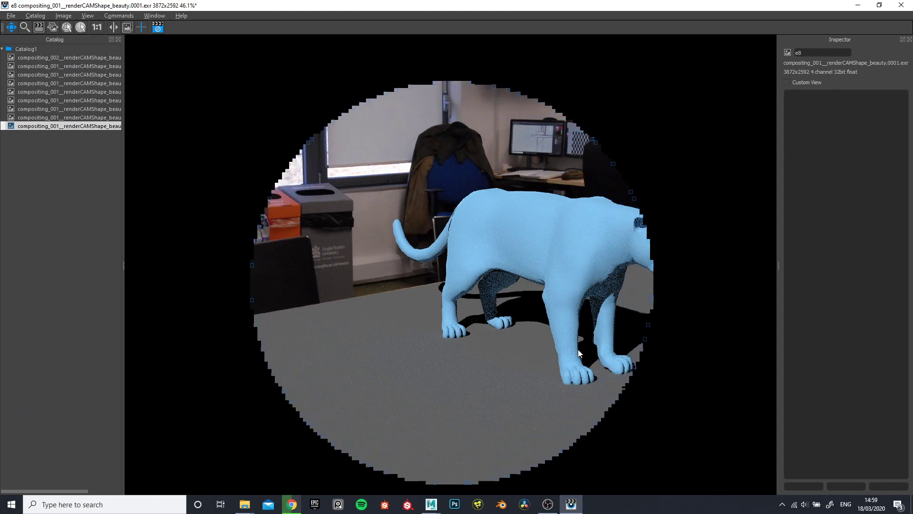
{"action": "scroll", "coordinate": [628, 285], "scroll_direction": "up", "scroll_amount": 5}
{"action": "scroll", "coordinate": [620, 259], "scroll_direction": "down", "scroll_amount": 4}
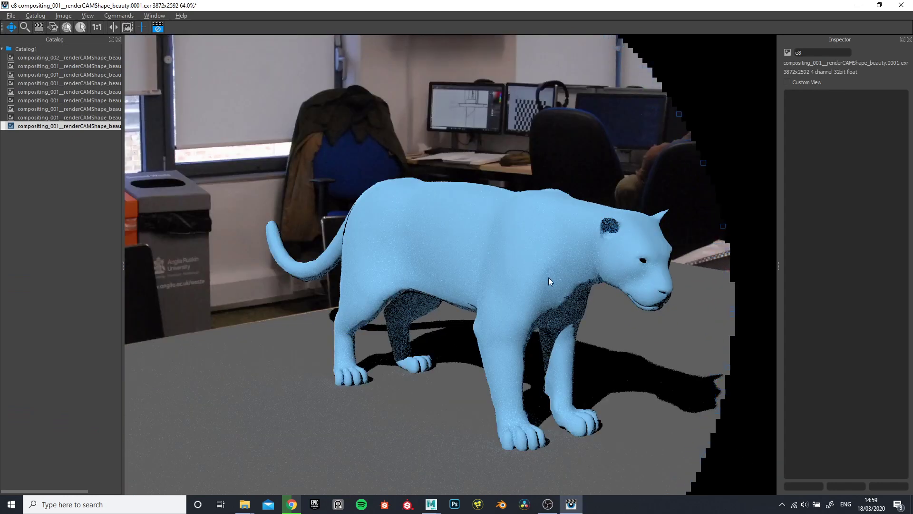
{"action": "left_click", "coordinate": [855, 6]}
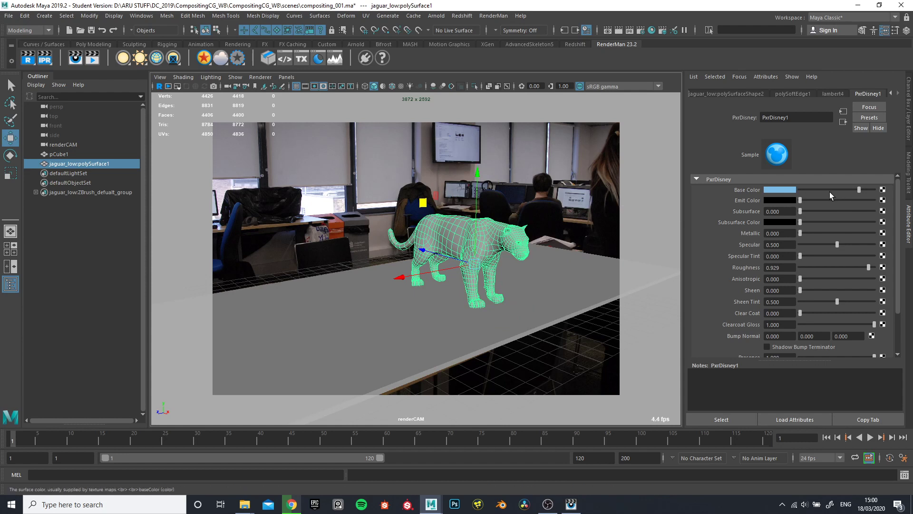
Set the PxrDisney Base Color to black, Metallic to 1 and Roughness to 0, and render the frame
{"action": "left_click_drag", "start_coordinate": [859, 190], "coordinate": [793, 192]}
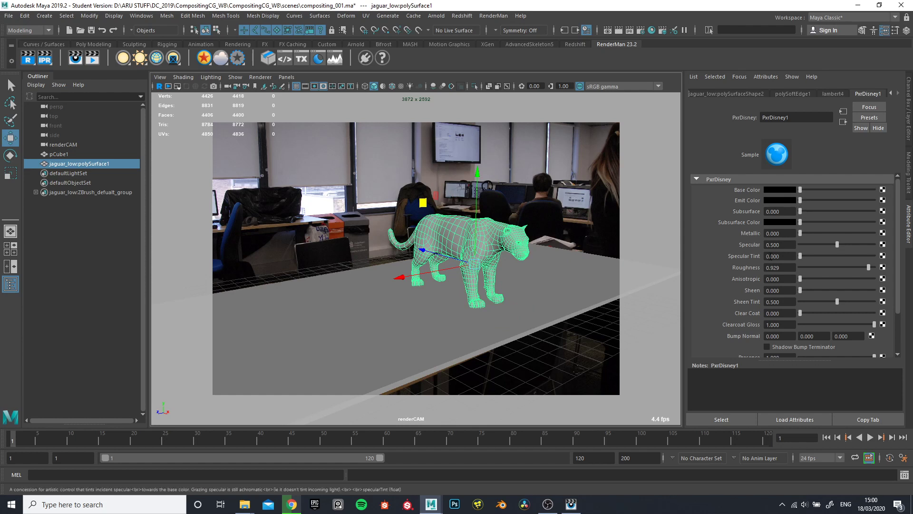
{"action": "left_click_drag", "start_coordinate": [800, 233], "coordinate": [875, 233]}
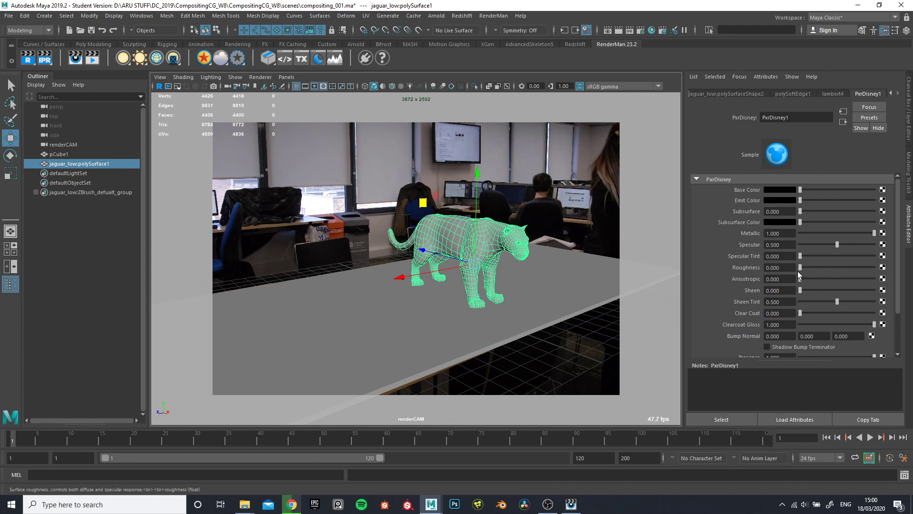
{"action": "left_click", "coordinate": [26, 59]}
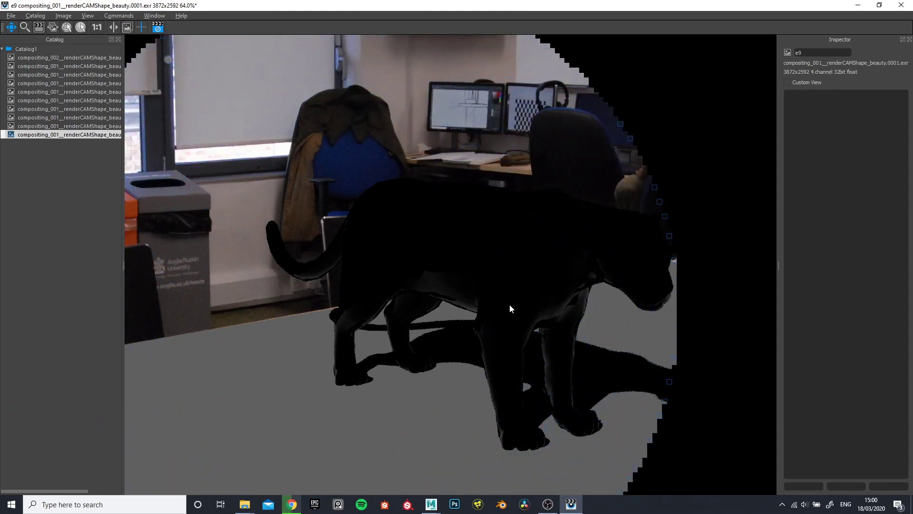
Set the PxrDisney Base Color to white and render the jaguar again
{"action": "left_click", "coordinate": [858, 5]}
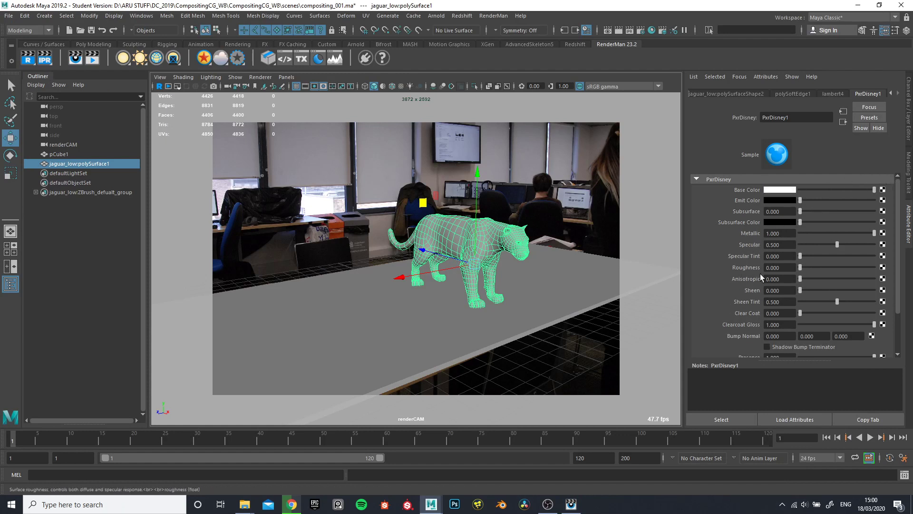
{"action": "left_click", "coordinate": [27, 58]}
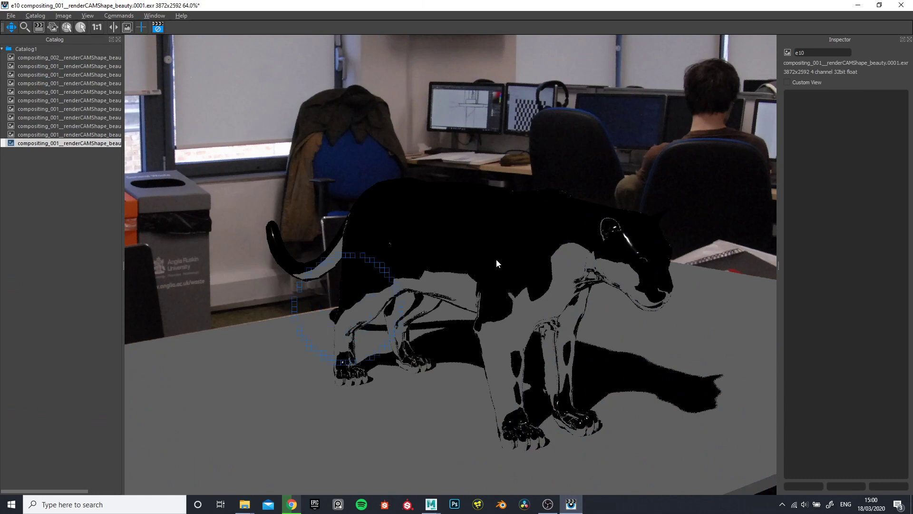
{"action": "left_click", "coordinate": [899, 5]}
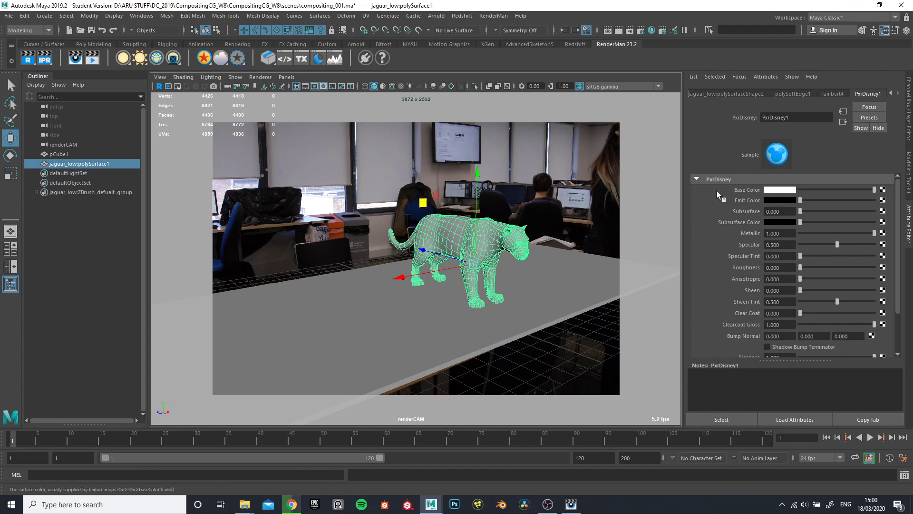
Set the Base Color to pale yellow with hue 60, saturation 0.641 and value 1, and view a new render
{"action": "left_click", "coordinate": [784, 190]}
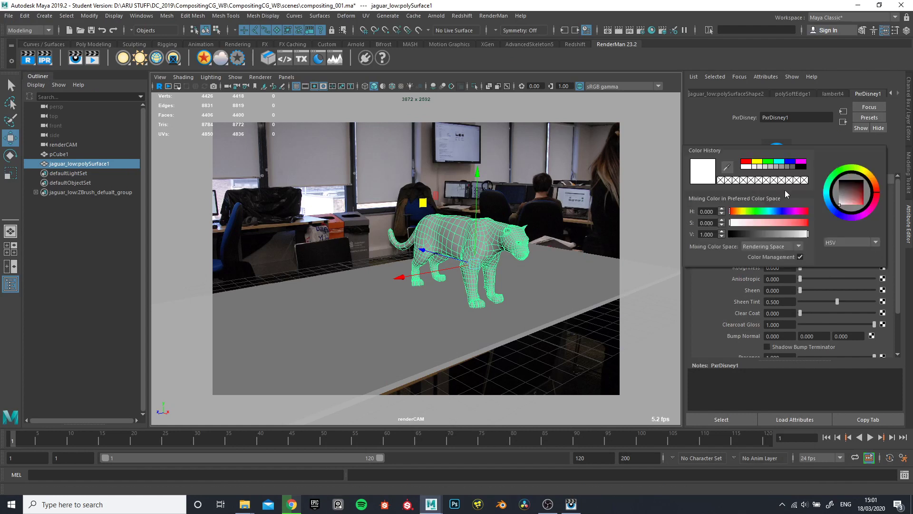
{"action": "left_click", "coordinate": [757, 162]}
{"action": "left_click_drag", "start_coordinate": [757, 220], "coordinate": [810, 235]}
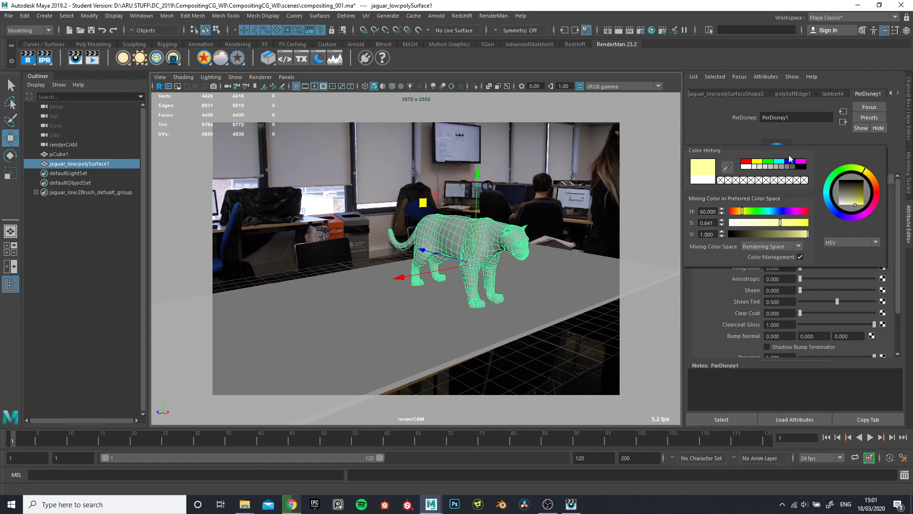
{"action": "left_click", "coordinate": [25, 60]}
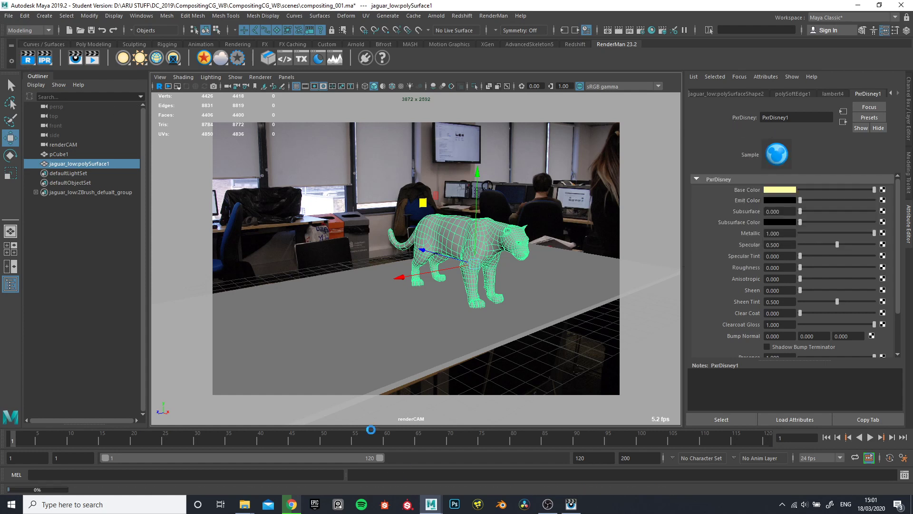
{"action": "left_click", "coordinate": [571, 503]}
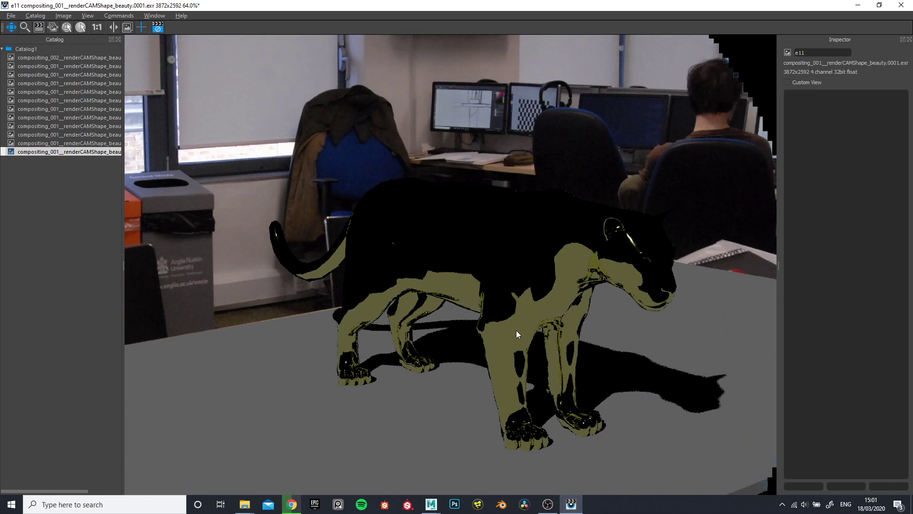
{"action": "left_click", "coordinate": [853, 6]}
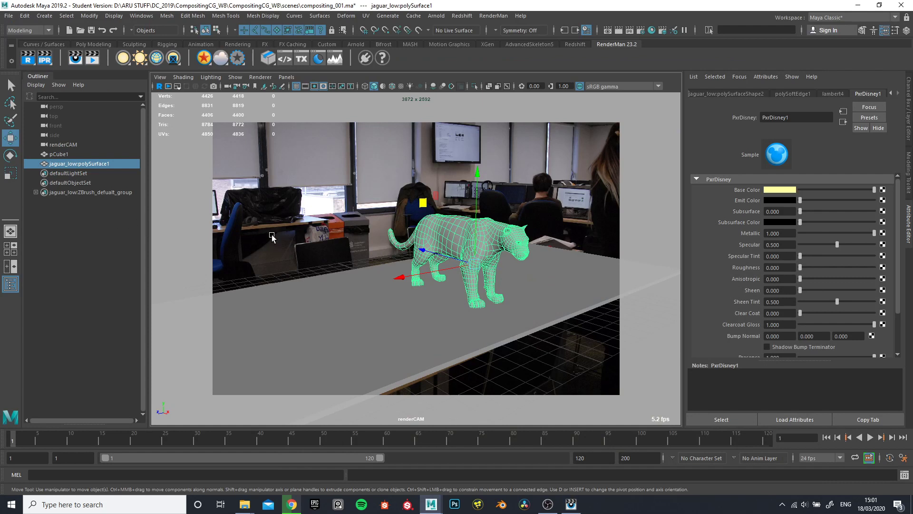
{"action": "left_click", "coordinate": [46, 16]}
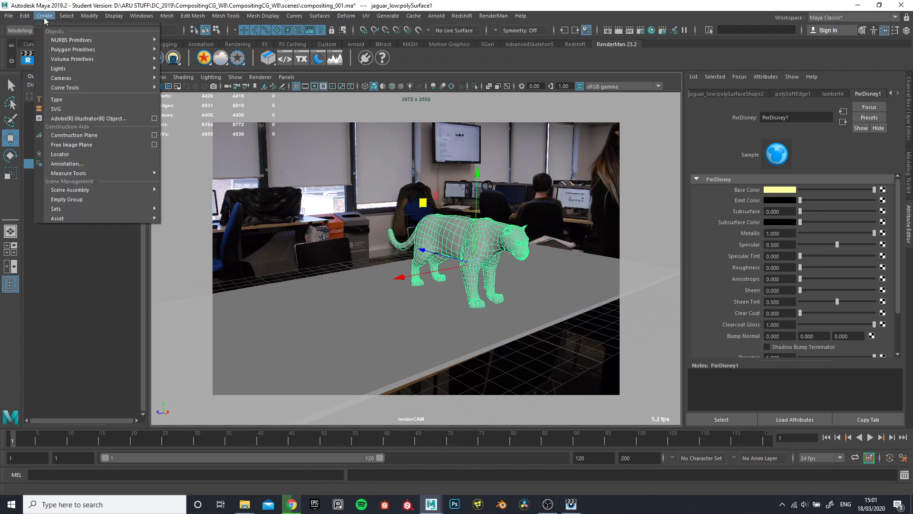
{"action": "mouse_move", "coordinate": [84, 69]}
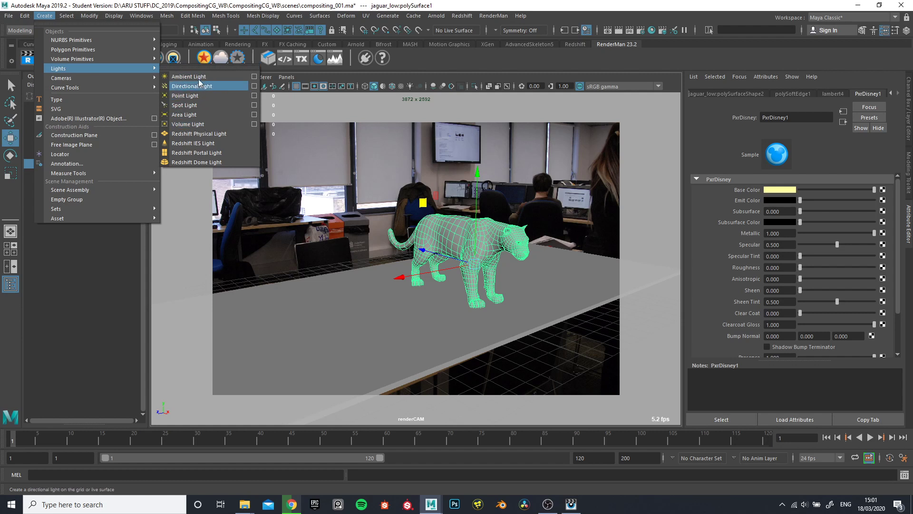
{"action": "left_click", "coordinate": [430, 64]}
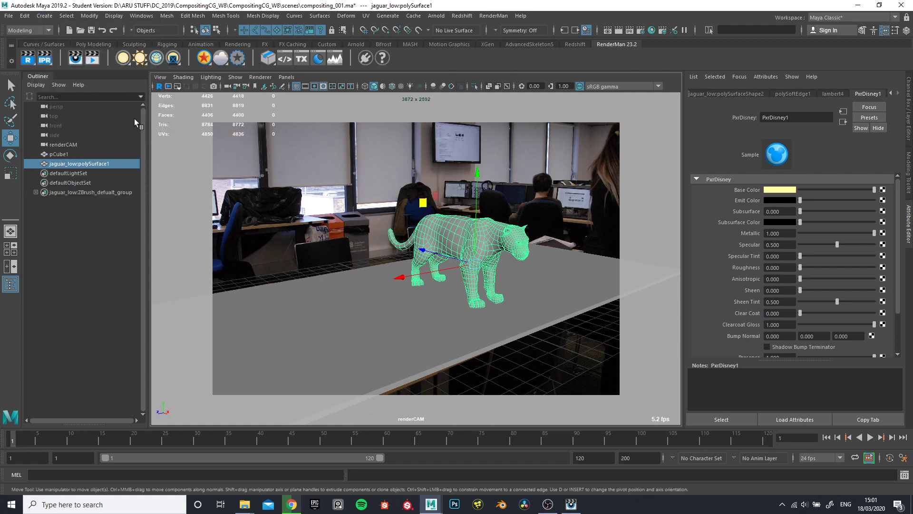
{"action": "right_click", "coordinate": [131, 63]}
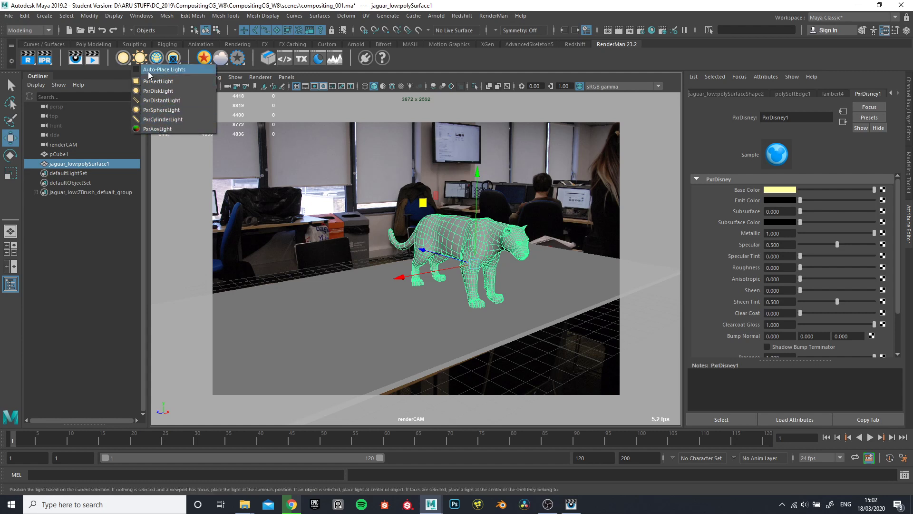
{"action": "left_click", "coordinate": [140, 2]}
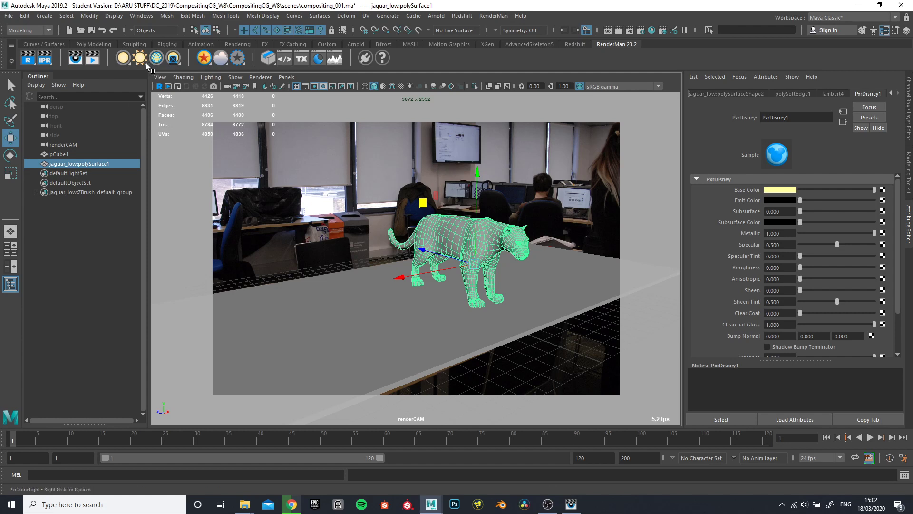
Add a PxrDomeLight to the scene and render the current frame with it
{"action": "right_click", "coordinate": [146, 64]}
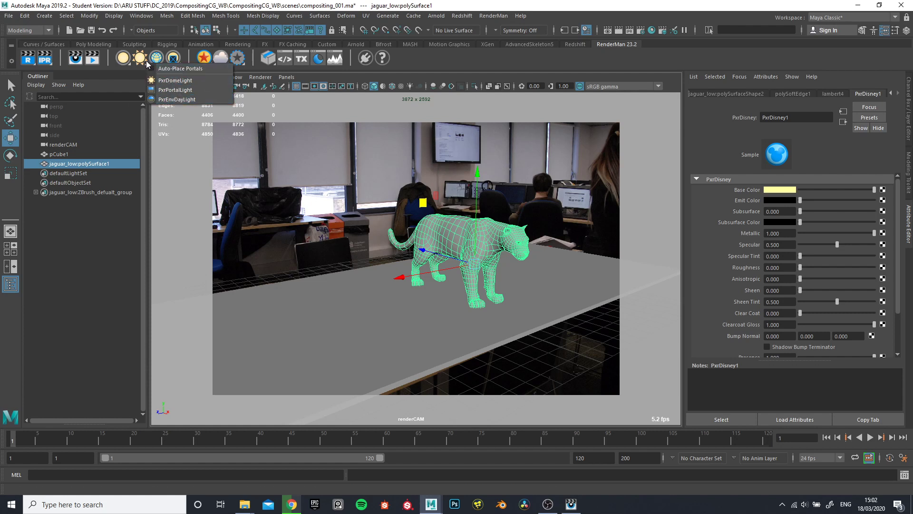
{"action": "left_click", "coordinate": [179, 82]}
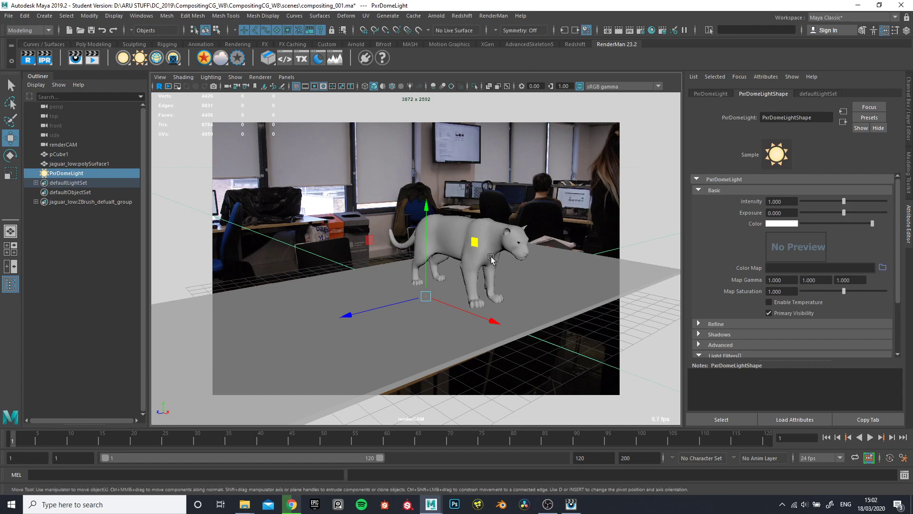
{"action": "left_click", "coordinate": [29, 60]}
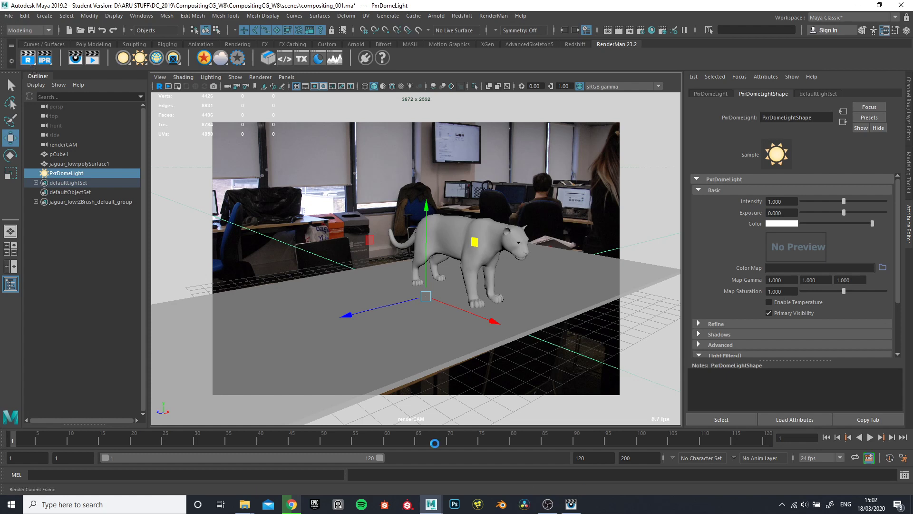
{"action": "left_click", "coordinate": [571, 504]}
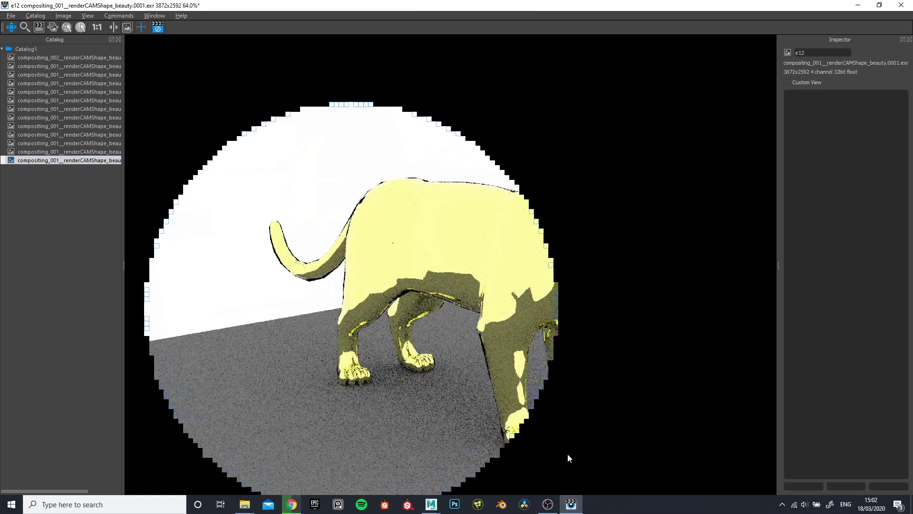
Examine the dome-lit render for reflections on the jaguar, noise on the table and the background
{"action": "scroll", "coordinate": [505, 257], "scroll_direction": "down", "scroll_amount": 4}
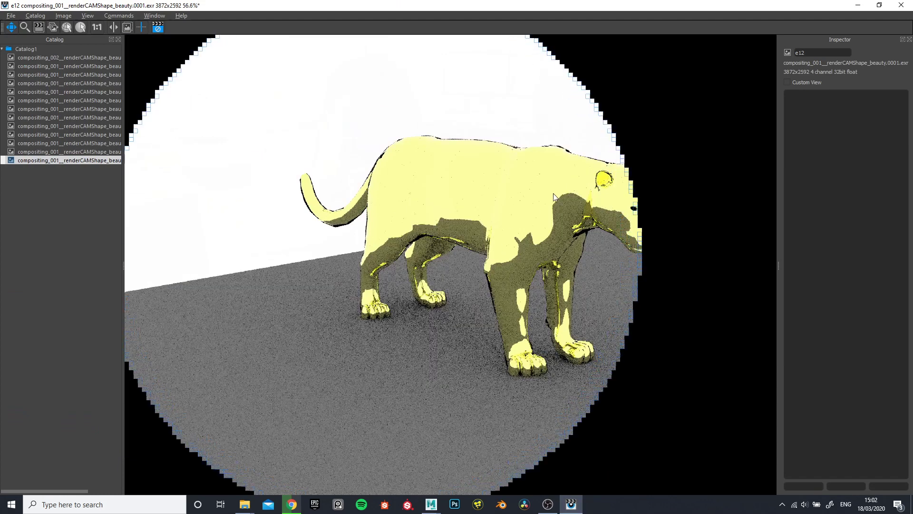
{"action": "scroll", "coordinate": [547, 205], "scroll_direction": "up", "scroll_amount": 5}
{"action": "scroll", "coordinate": [528, 295], "scroll_direction": "up", "scroll_amount": 2}
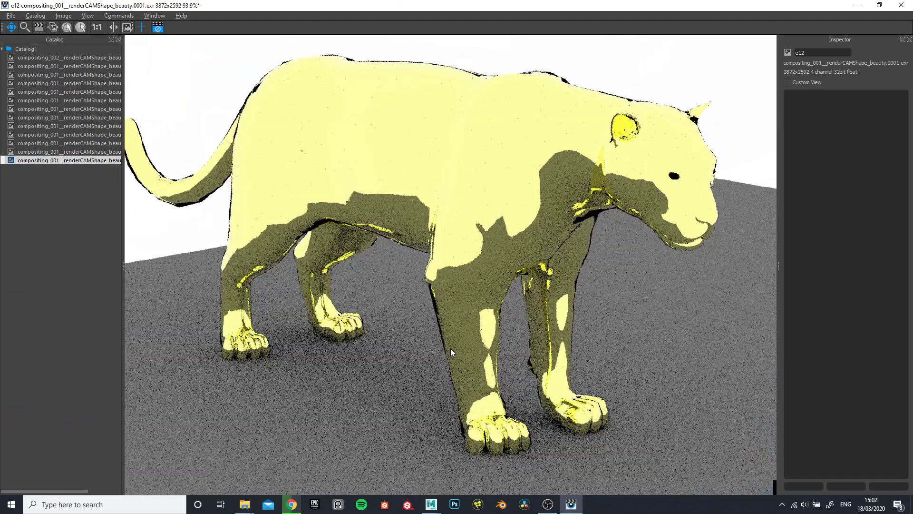
{"action": "scroll", "coordinate": [495, 211], "scroll_direction": "down", "scroll_amount": 2}
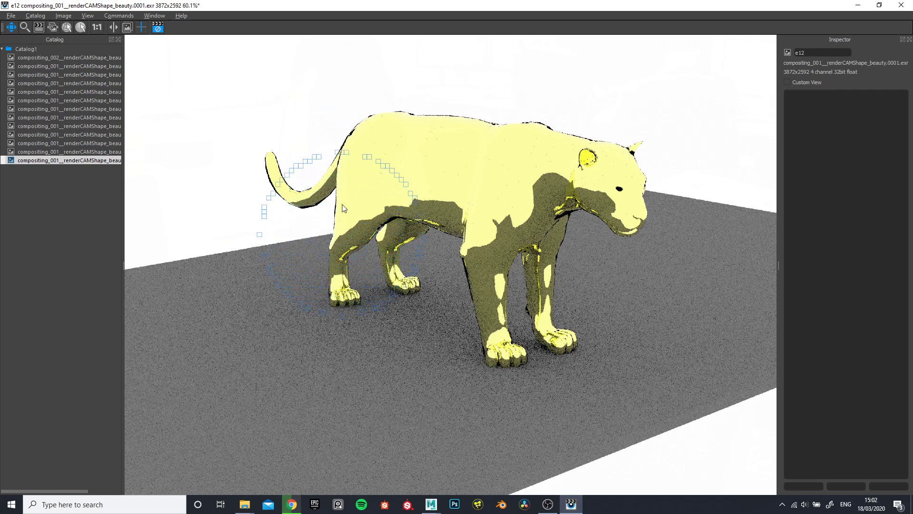
{"action": "scroll", "coordinate": [352, 264], "scroll_direction": "up", "scroll_amount": 5}
{"action": "scroll", "coordinate": [366, 254], "scroll_direction": "down", "scroll_amount": 4}
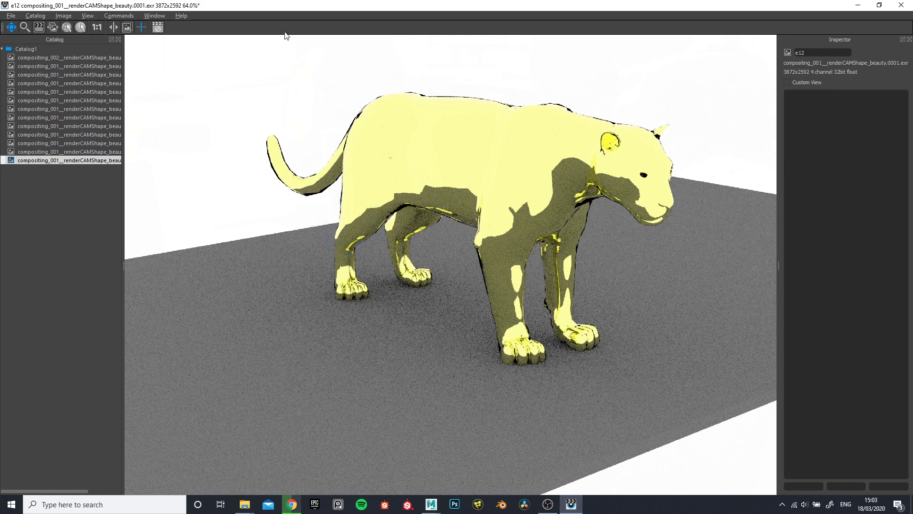
{"action": "left_click", "coordinate": [858, 5]}
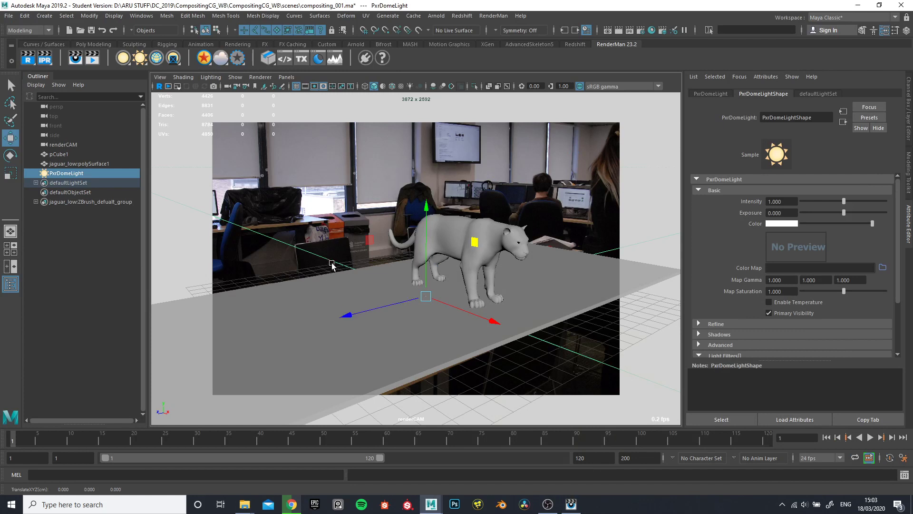
Select the jaguar and the table mesh in turn, leaving the table selected
{"action": "left_click", "coordinate": [581, 270]}
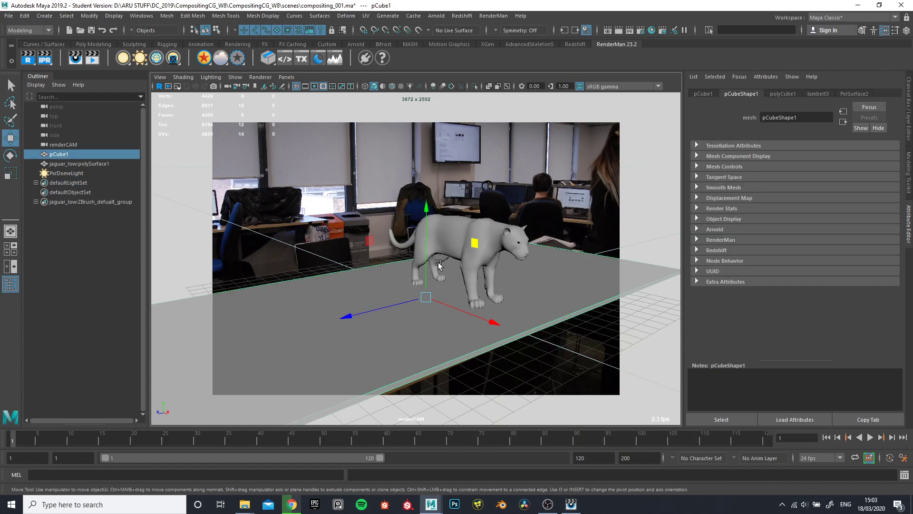
{"action": "left_click", "coordinate": [475, 234]}
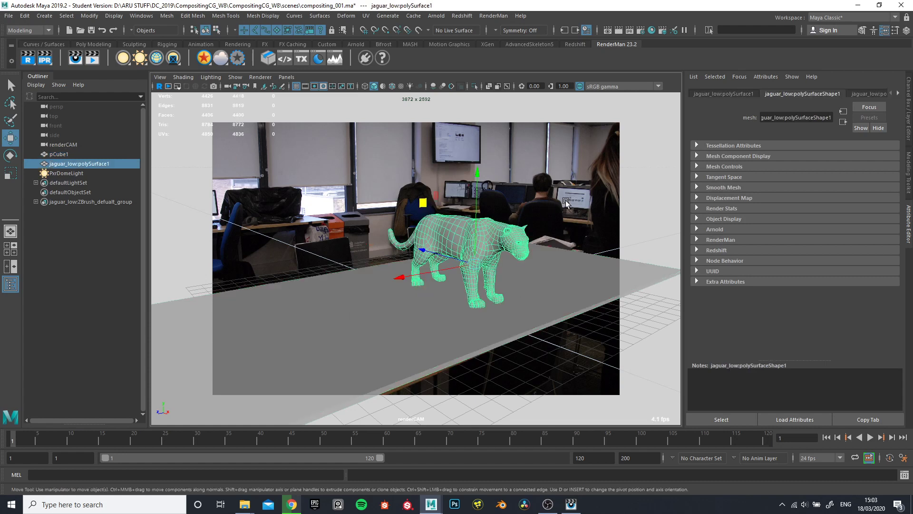
{"action": "left_click", "coordinate": [583, 285]}
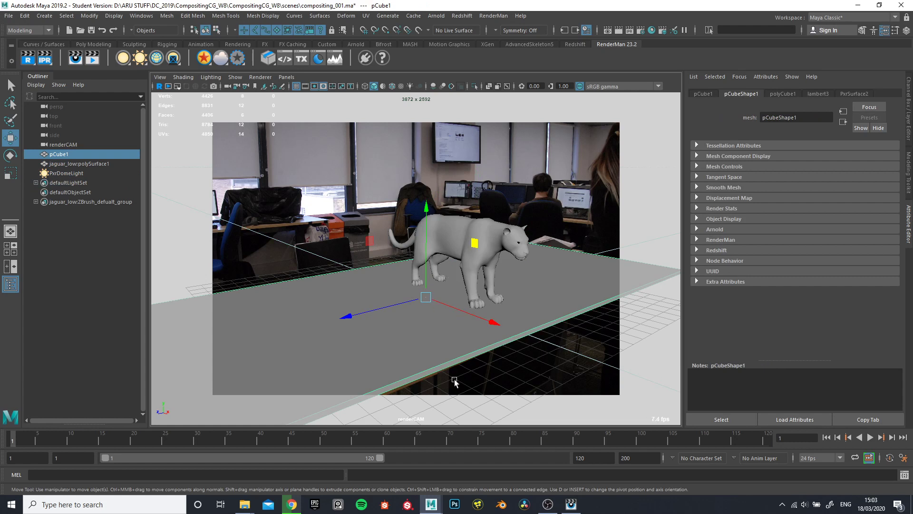
Compare the dome-lit render with earlier renders in the catalog, checking the background, table and jaguar, and return to the Maya scene
{"action": "left_click", "coordinate": [571, 504]}
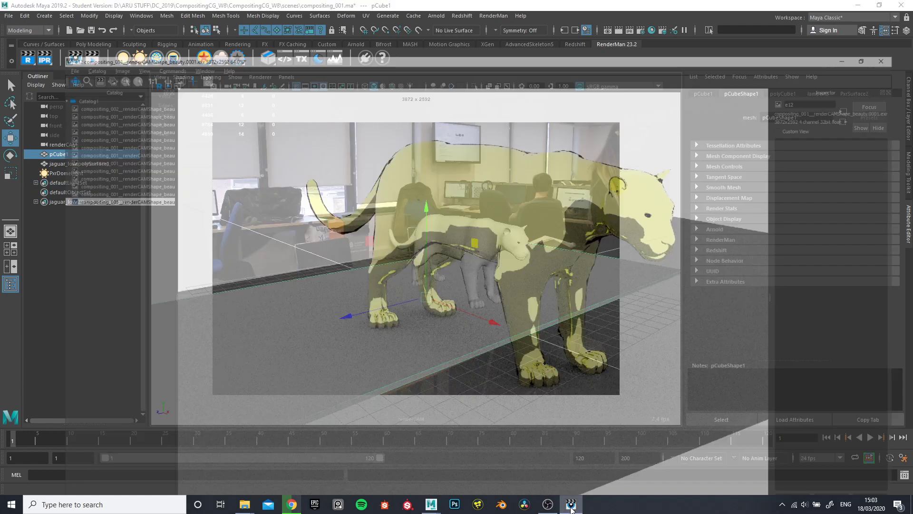
{"action": "scroll", "coordinate": [462, 279], "scroll_direction": "down", "scroll_amount": 7}
{"action": "scroll", "coordinate": [459, 272], "scroll_direction": "up", "scroll_amount": 5}
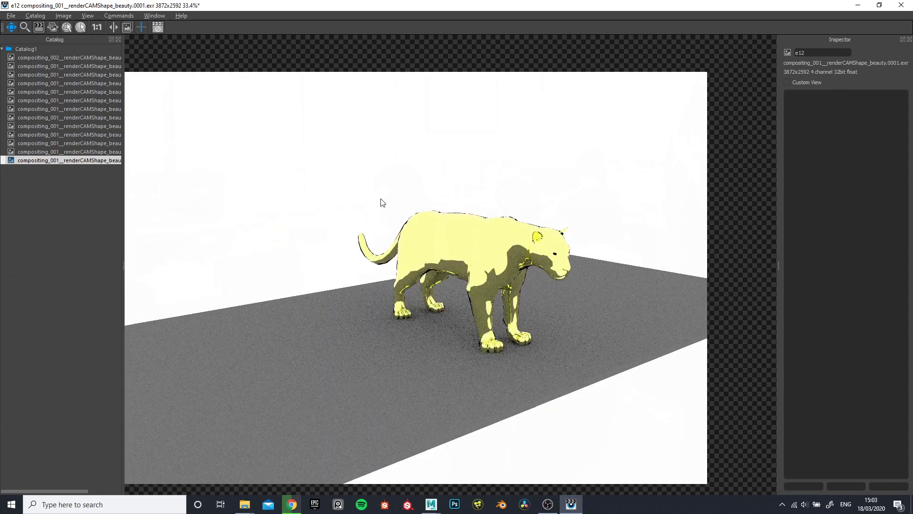
{"action": "scroll", "coordinate": [213, 219], "scroll_direction": "down", "scroll_amount": 1}
{"action": "left_click", "coordinate": [56, 58]}
{"action": "left_click", "coordinate": [73, 75]}
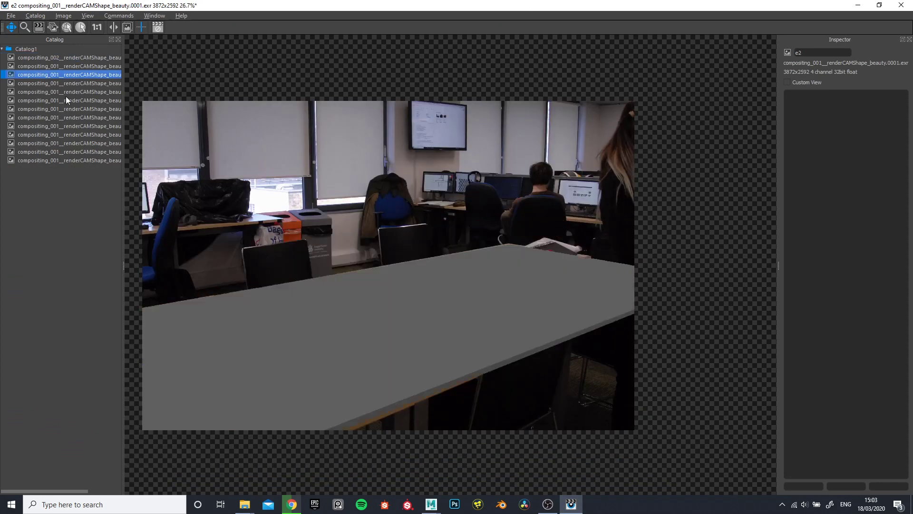
{"action": "left_click", "coordinate": [66, 100]}
{"action": "left_click", "coordinate": [75, 151]}
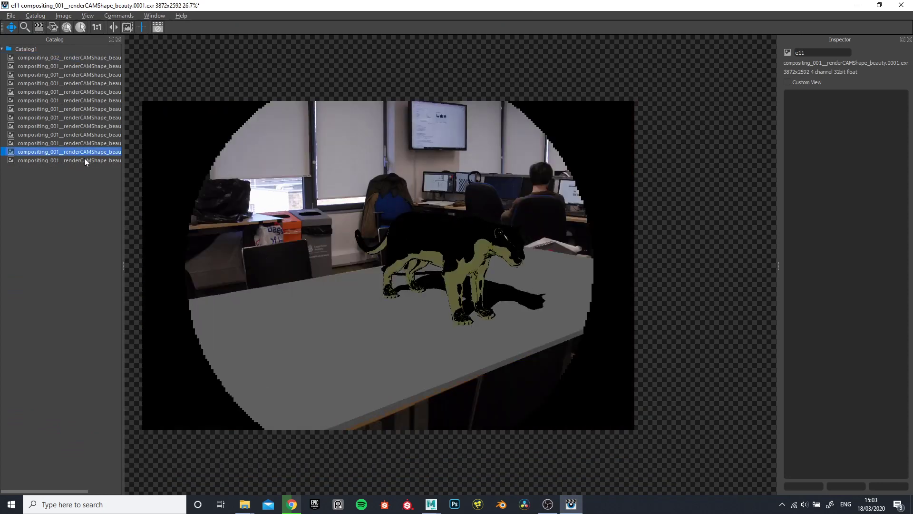
{"action": "left_click", "coordinate": [85, 160]}
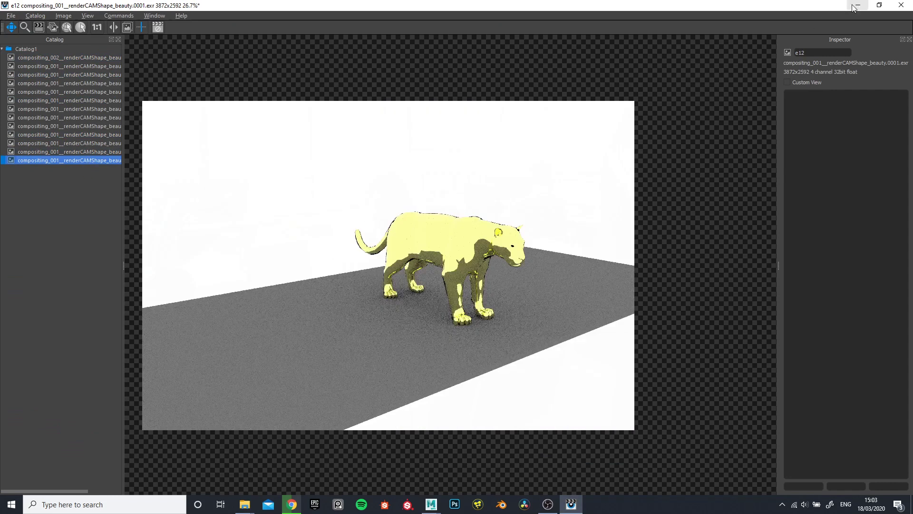
{"action": "key", "text": "alt+Tab"}
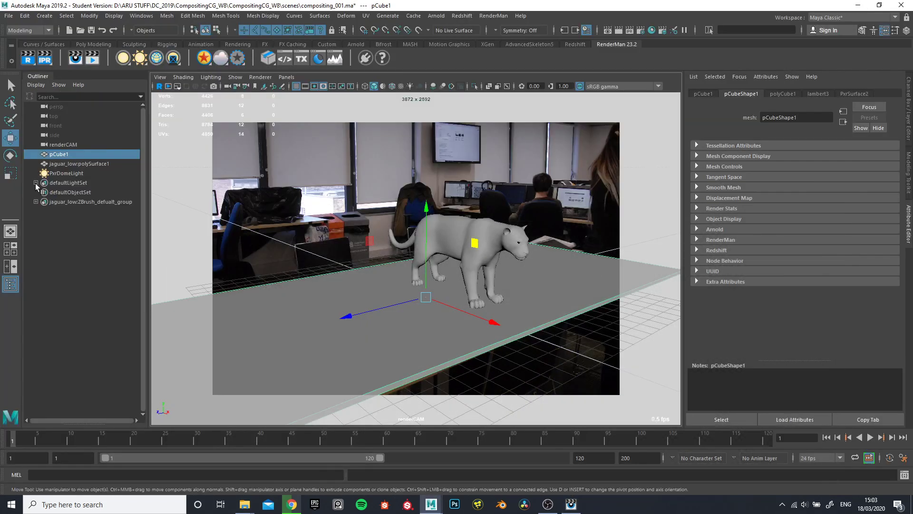
Turn off Primary Visibility on the PxrDomeLight
{"action": "left_click", "coordinate": [67, 174]}
{"action": "left_click", "coordinate": [770, 313]}
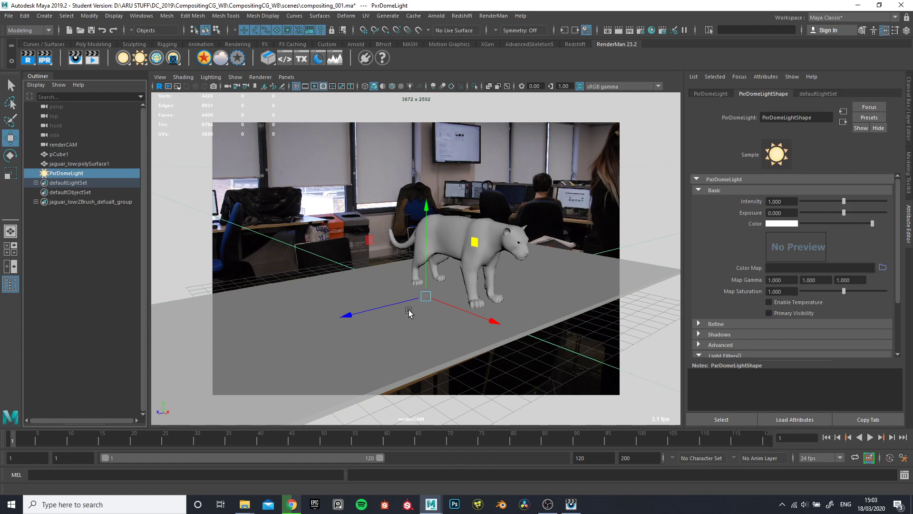
Make the table mesh pCube1 a RenderMan holdout and show its Render Stats
{"action": "left_click", "coordinate": [304, 302]}
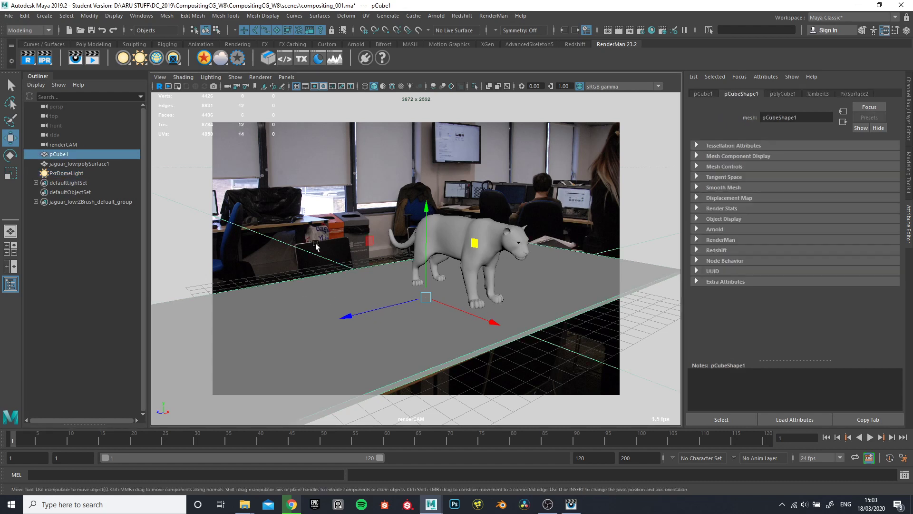
{"action": "left_click", "coordinate": [330, 246]}
{"action": "left_click", "coordinate": [323, 303]}
{"action": "left_click", "coordinate": [270, 220]}
{"action": "left_click", "coordinate": [303, 319]}
{"action": "left_click", "coordinate": [241, 60]}
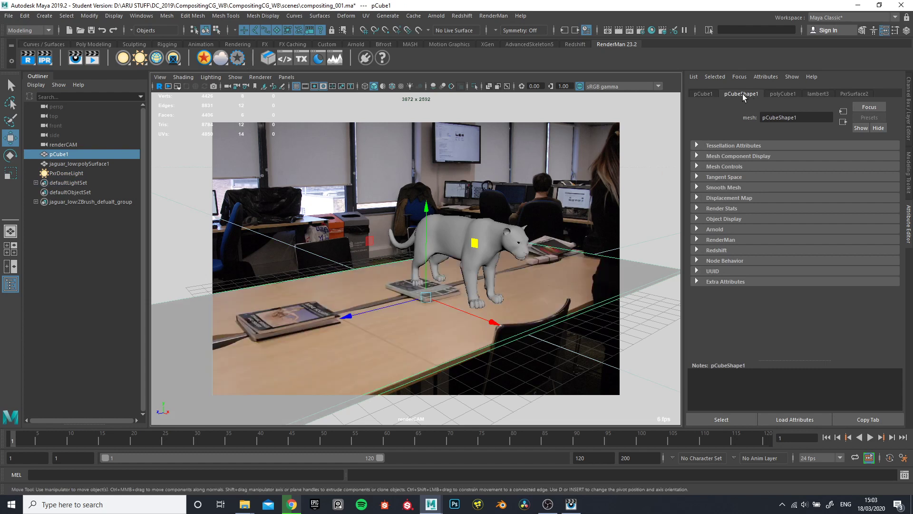
{"action": "left_click", "coordinate": [697, 209]}
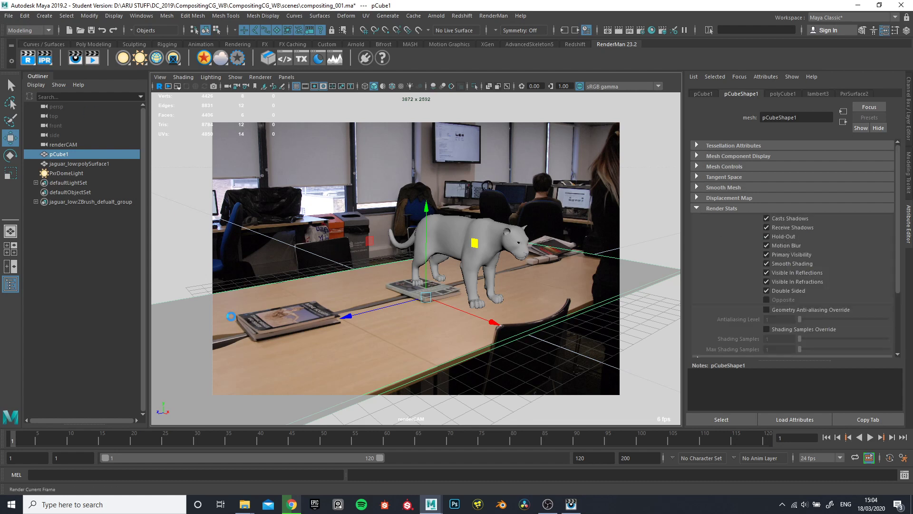
Examine the new holdout render for the background photo, the table and the shadowing around the jaguar's paws
{"action": "left_click", "coordinate": [571, 505]}
{"action": "scroll", "coordinate": [369, 346], "scroll_direction": "up", "scroll_amount": 3}
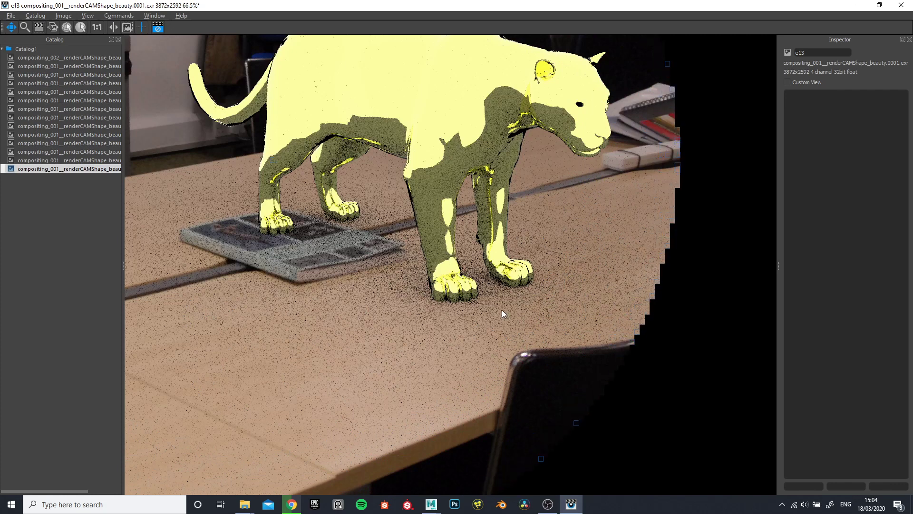
{"action": "scroll", "coordinate": [501, 308], "scroll_direction": "down", "scroll_amount": 3}
{"action": "scroll", "coordinate": [421, 279], "scroll_direction": "up", "scroll_amount": 1}
{"action": "scroll", "coordinate": [435, 269], "scroll_direction": "down", "scroll_amount": 1}
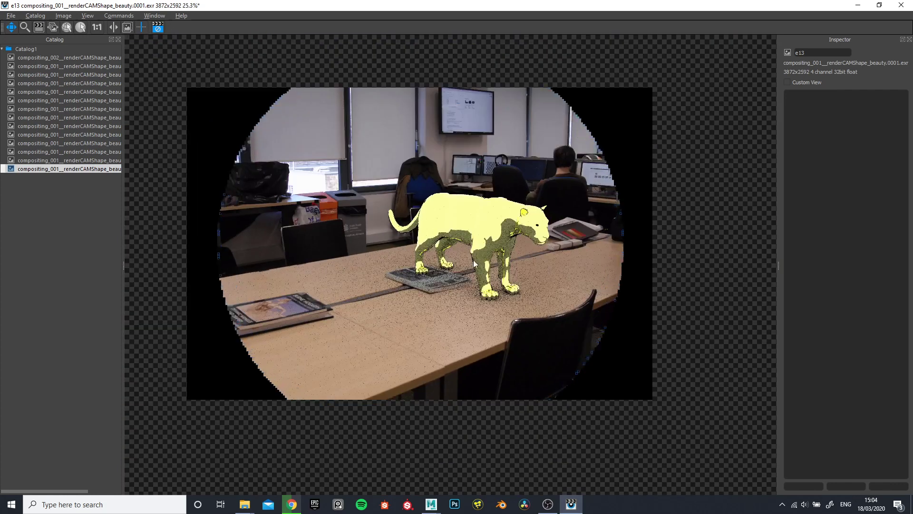
{"action": "scroll", "coordinate": [472, 260], "scroll_direction": "up", "scroll_amount": 3}
{"action": "scroll", "coordinate": [478, 289], "scroll_direction": "down", "scroll_amount": 2}
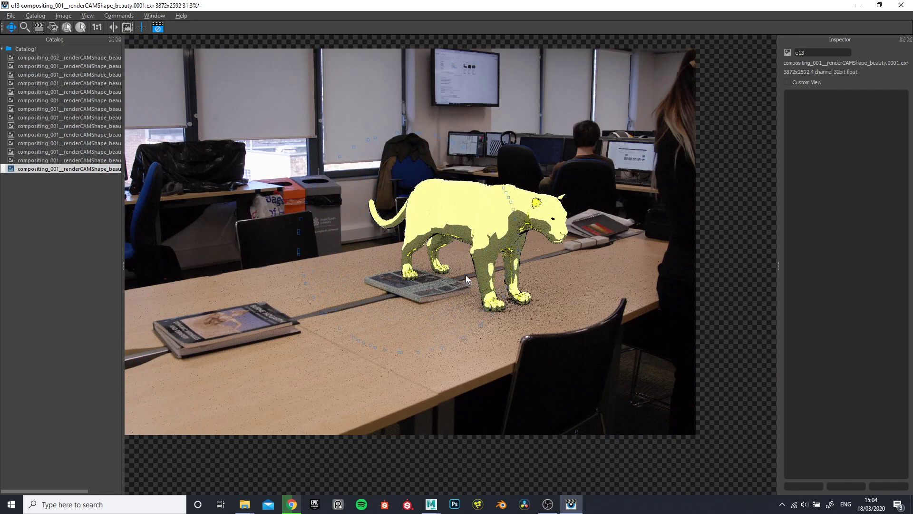
{"action": "left_click", "coordinate": [858, 6]}
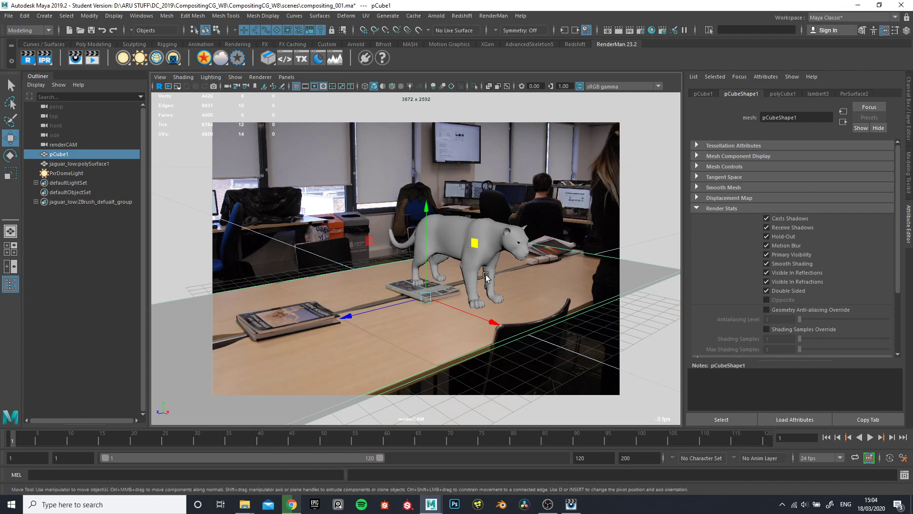
Review the jaguar's PxrDisney1 material settings and the PxrDomeLight's attributes, leaving the jaguar selected
{"action": "left_click", "coordinate": [494, 228]}
{"action": "left_click", "coordinate": [898, 93]}
{"action": "left_click", "coordinate": [899, 94]}
{"action": "left_click", "coordinate": [865, 93]}
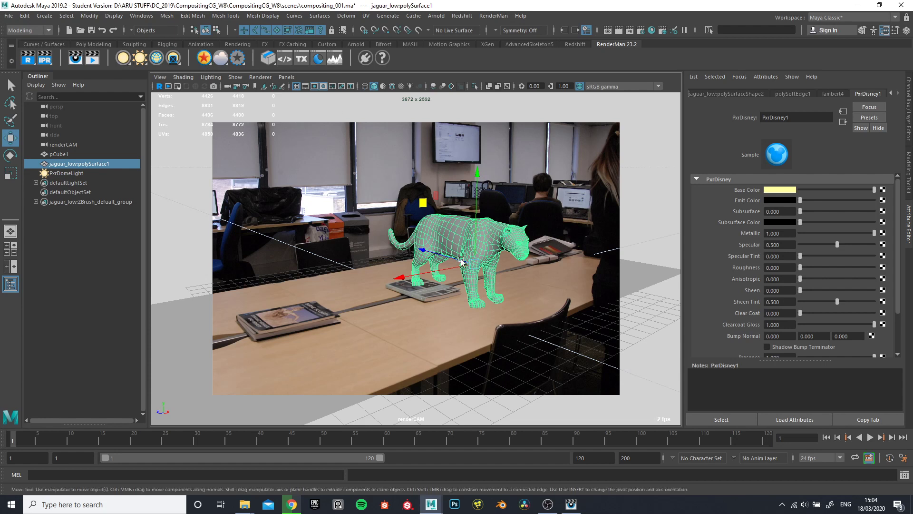
{"action": "left_click", "coordinate": [380, 196]}
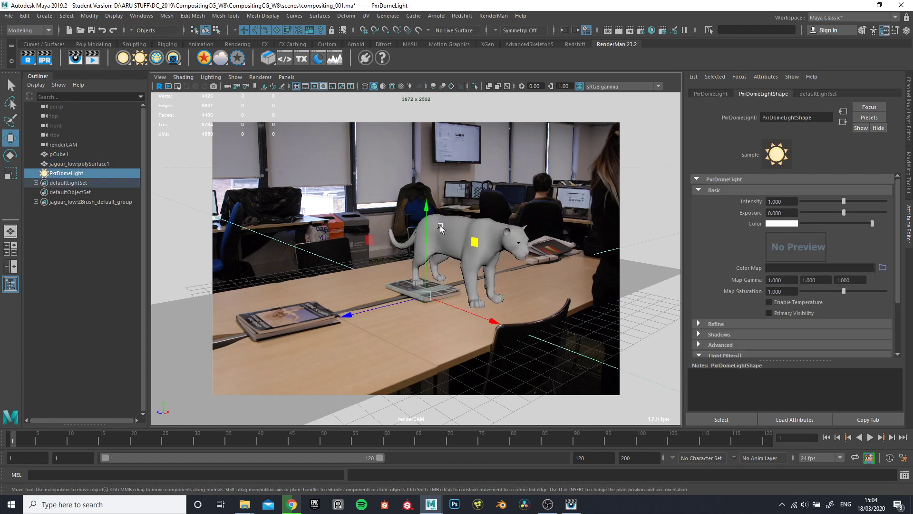
{"action": "left_click", "coordinate": [442, 229]}
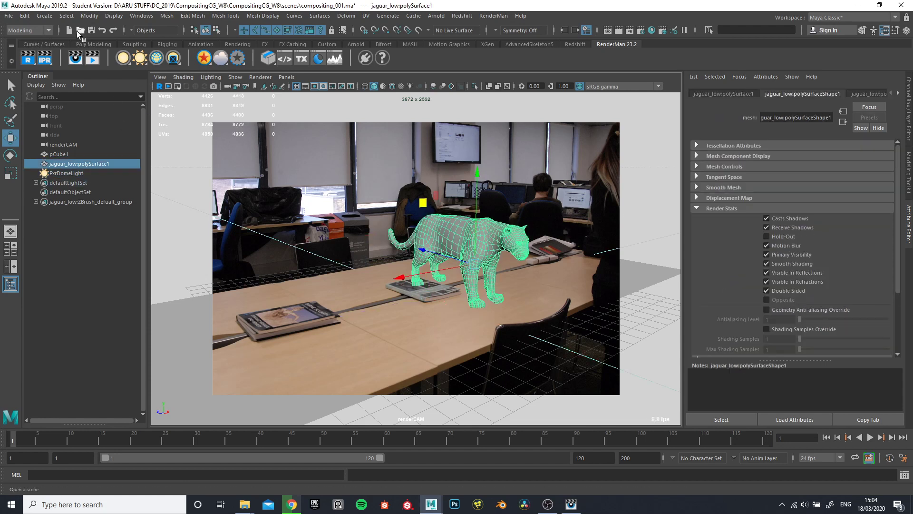
Open the scene compositing_002.ma from the project's scenes folder
{"action": "left_click", "coordinate": [80, 30]}
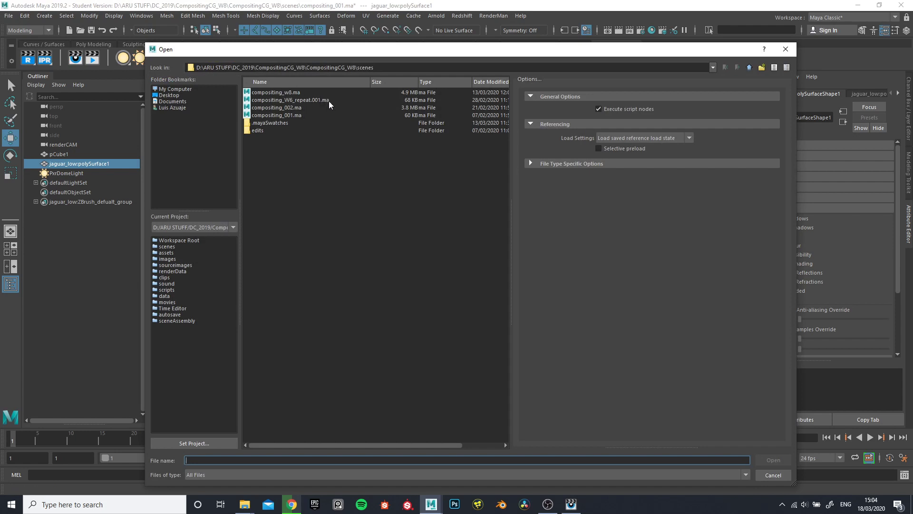
{"action": "left_click", "coordinate": [281, 94]}
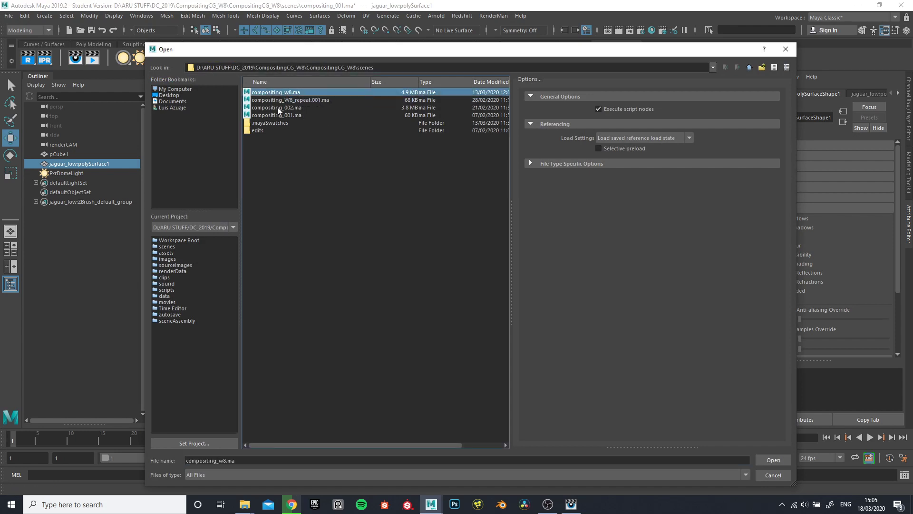
{"action": "left_click", "coordinate": [293, 109]}
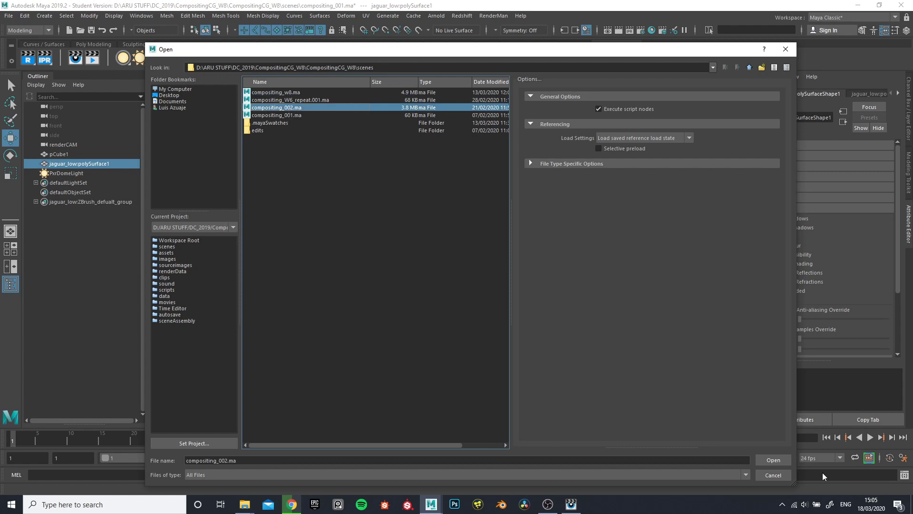
{"action": "left_click", "coordinate": [774, 462]}
{"action": "left_click", "coordinate": [467, 255]}
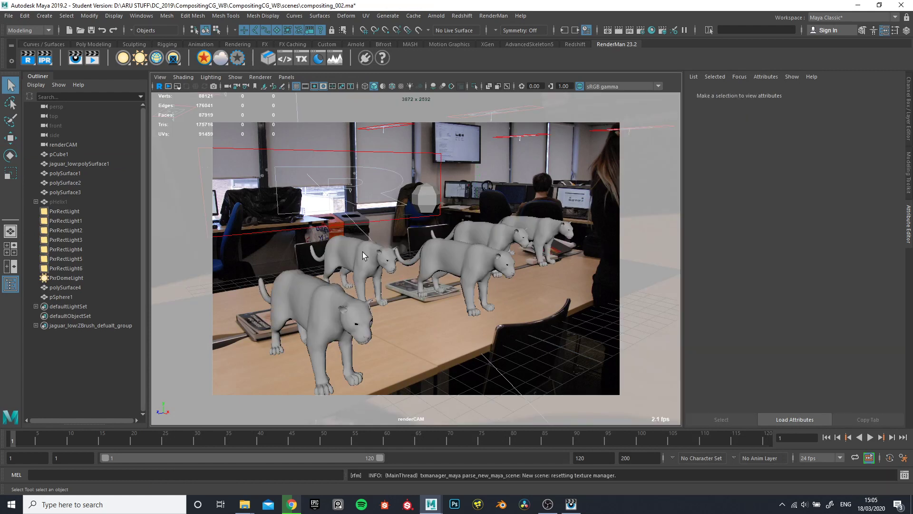
Select the jaguar mesh polySurface2 and show its PxrSurface material named Chrome
{"action": "left_click", "coordinate": [353, 272]}
{"action": "left_click", "coordinate": [329, 315]}
{"action": "left_click", "coordinate": [373, 258]}
{"action": "left_click", "coordinate": [898, 93]}
{"action": "left_click", "coordinate": [898, 93]}
{"action": "left_click", "coordinate": [898, 94]}
{"action": "left_click", "coordinate": [873, 94]}
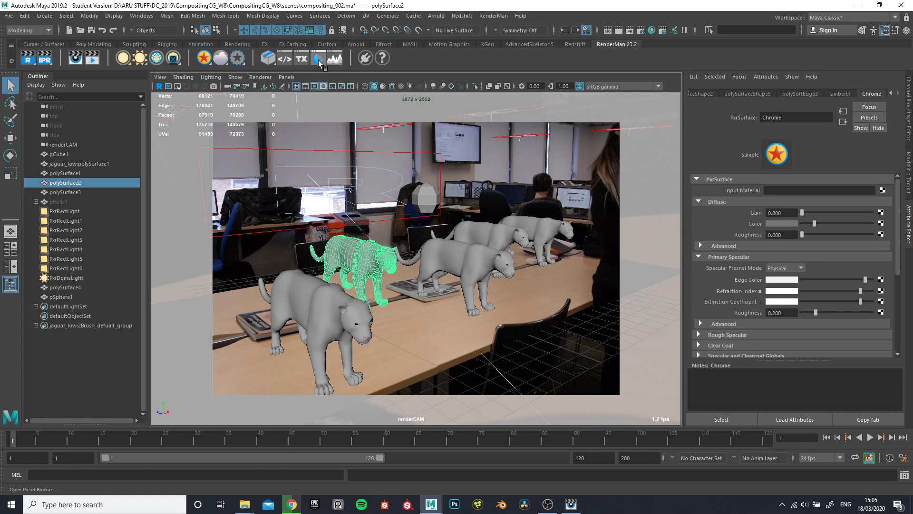
Switch to the perspective view and examine how the PxrRectLights are arranged around the jaguars, including the attributes of PxrRectLight2
{"action": "left_click", "coordinate": [11, 230]}
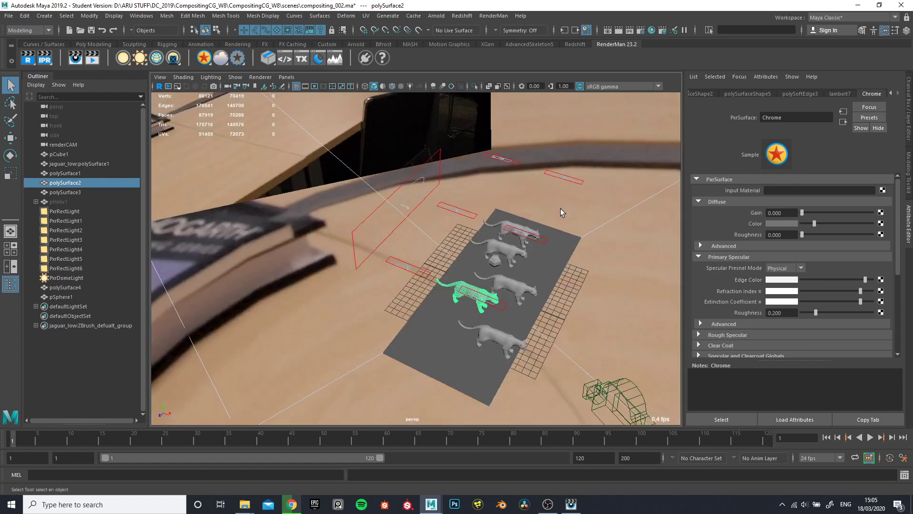
{"action": "left_click_drag", "start_coordinate": [394, 367], "coordinate": [529, 231], "text": "alt"}
{"action": "left_click", "coordinate": [550, 166]}
{"action": "left_click_drag", "start_coordinate": [549, 168], "coordinate": [489, 239], "text": "alt"}
{"action": "left_click", "coordinate": [563, 169]}
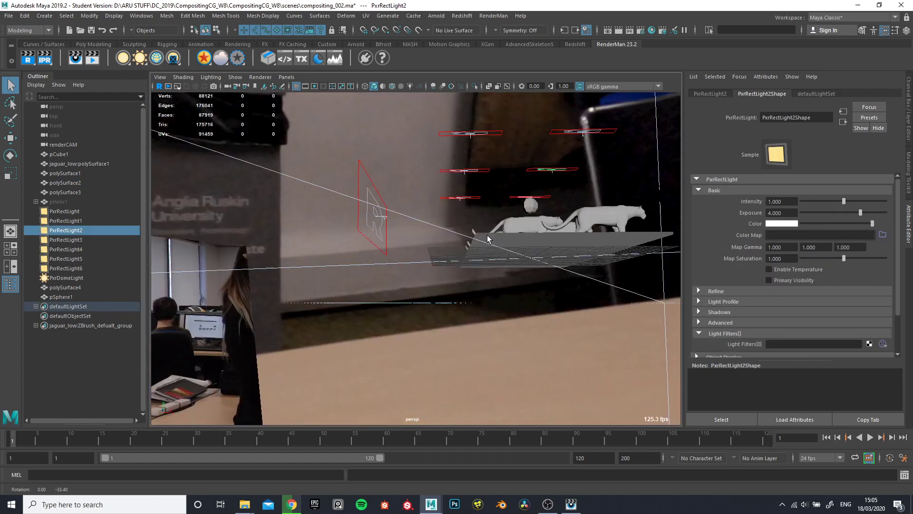
{"action": "left_click_drag", "start_coordinate": [531, 190], "coordinate": [393, 242], "text": "alt"}
{"action": "right_click_drag", "start_coordinate": [393, 242], "coordinate": [469, 279], "text": "alt"}
{"action": "left_click_drag", "start_coordinate": [469, 279], "coordinate": [521, 266], "text": "alt"}
{"action": "left_click_drag", "start_coordinate": [457, 248], "coordinate": [428, 247], "text": "alt"}
{"action": "left_click_drag", "start_coordinate": [541, 216], "coordinate": [528, 300], "text": "alt"}
{"action": "left_click_drag", "start_coordinate": [427, 190], "coordinate": [344, 259], "text": "alt"}
Select the upright PxrRectLight6 beside the jaguars and review its Basic, Refine and Advanced attributes
{"action": "left_click", "coordinate": [406, 143]}
{"action": "scroll", "coordinate": [344, 258], "scroll_direction": "up", "scroll_amount": 3}
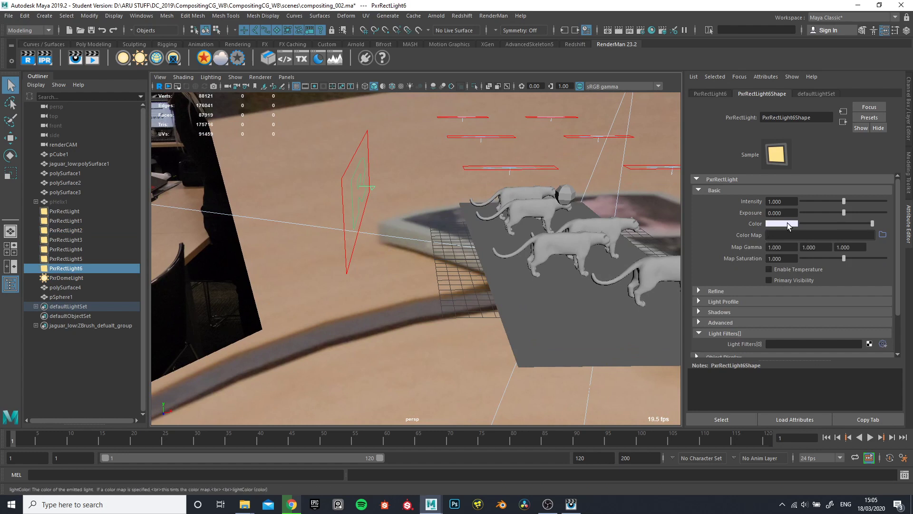
{"action": "scroll", "coordinate": [744, 259], "scroll_direction": "down", "scroll_amount": 3}
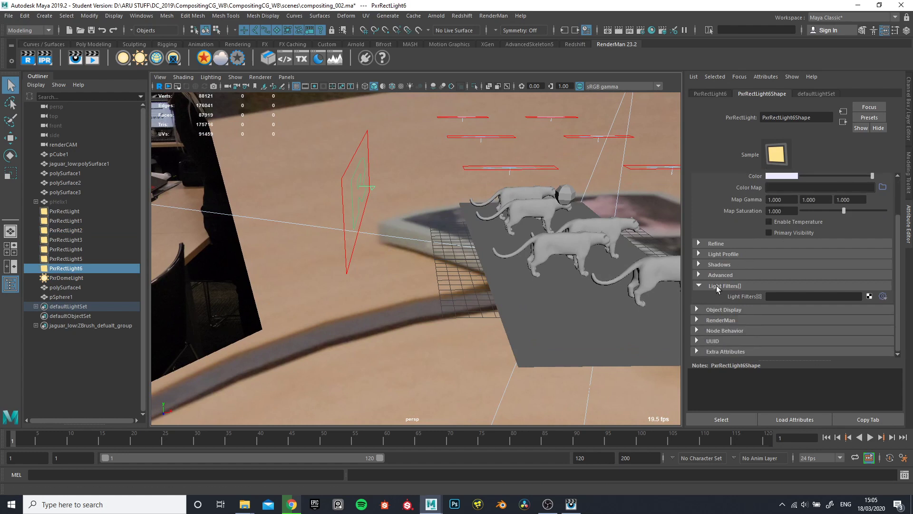
{"action": "left_click", "coordinate": [698, 242]}
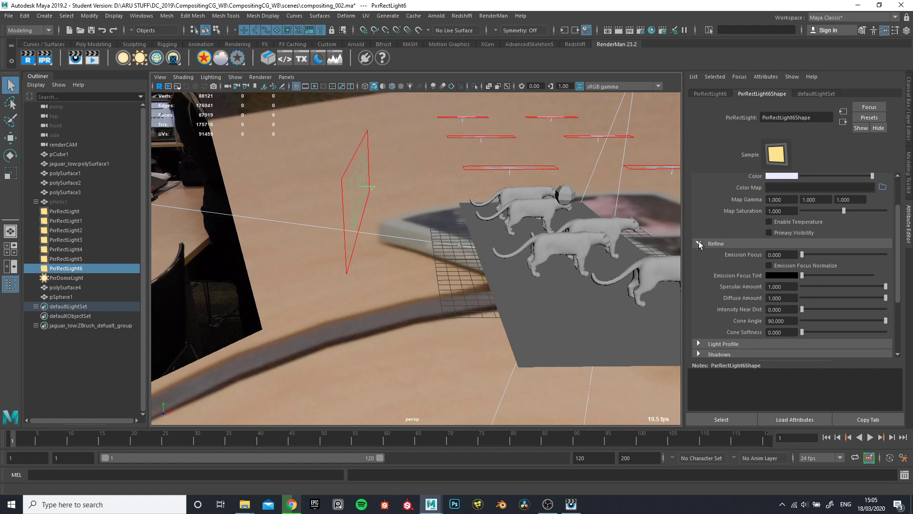
{"action": "left_click", "coordinate": [699, 242]}
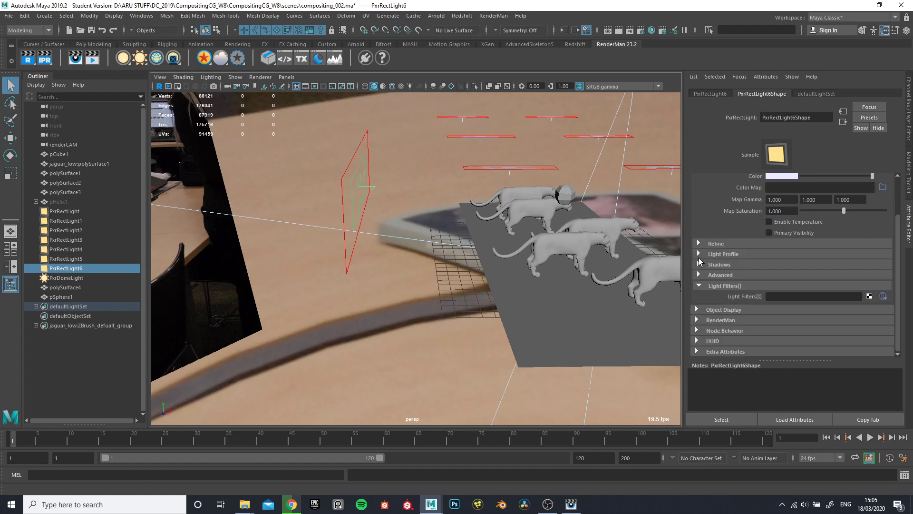
{"action": "left_click", "coordinate": [699, 275]}
{"action": "left_click", "coordinate": [699, 274]}
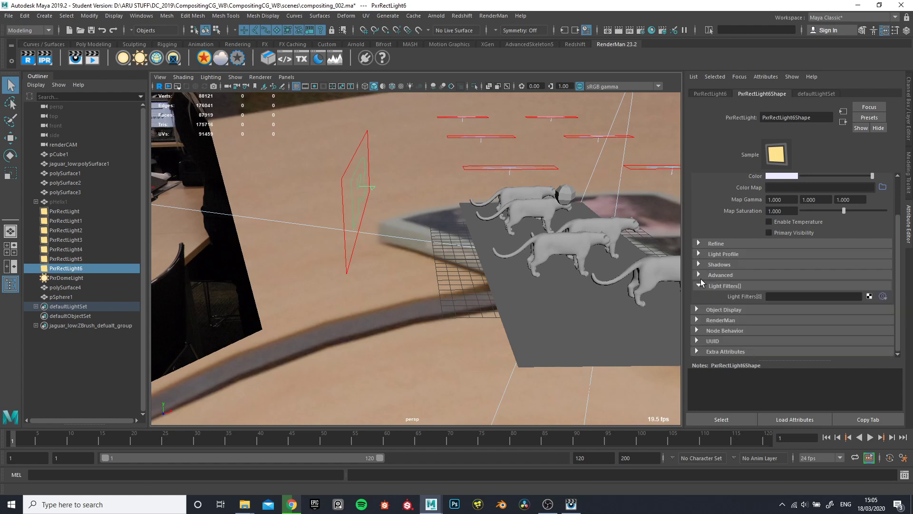
{"action": "left_click", "coordinate": [697, 244]}
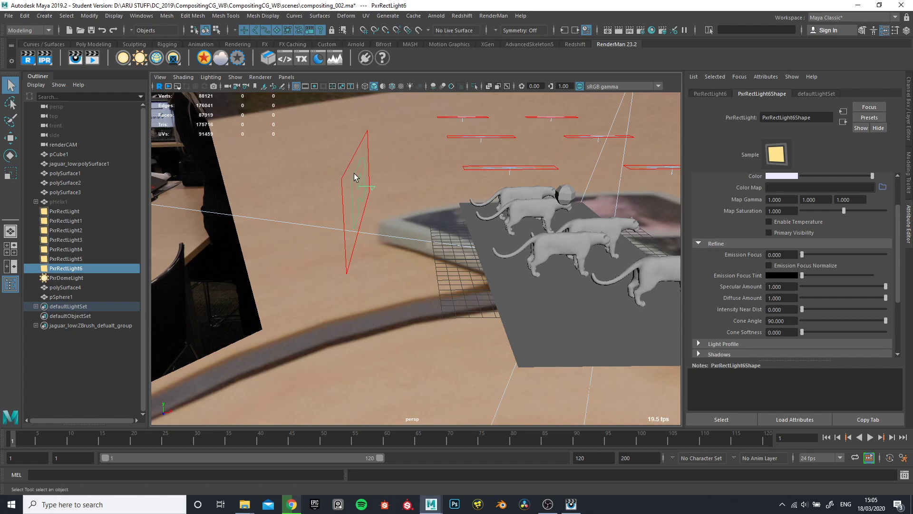
Select the PxrDomeLight and review its Color Map image, its Refine specular and diffuse amounts, and the surrounding light setup
{"action": "left_click_drag", "start_coordinate": [403, 261], "coordinate": [429, 302], "text": "alt"}
{"action": "left_click", "coordinate": [412, 248]}
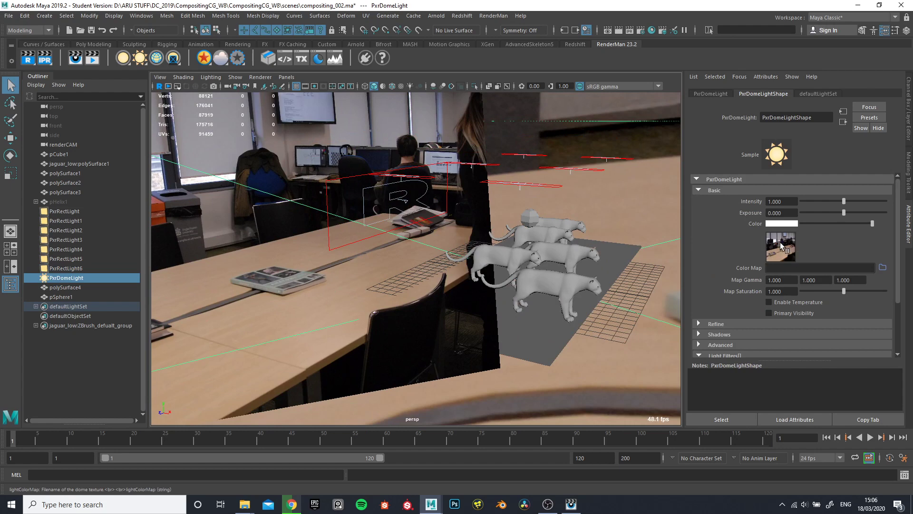
{"action": "left_click_drag", "start_coordinate": [388, 265], "coordinate": [492, 234], "text": "alt"}
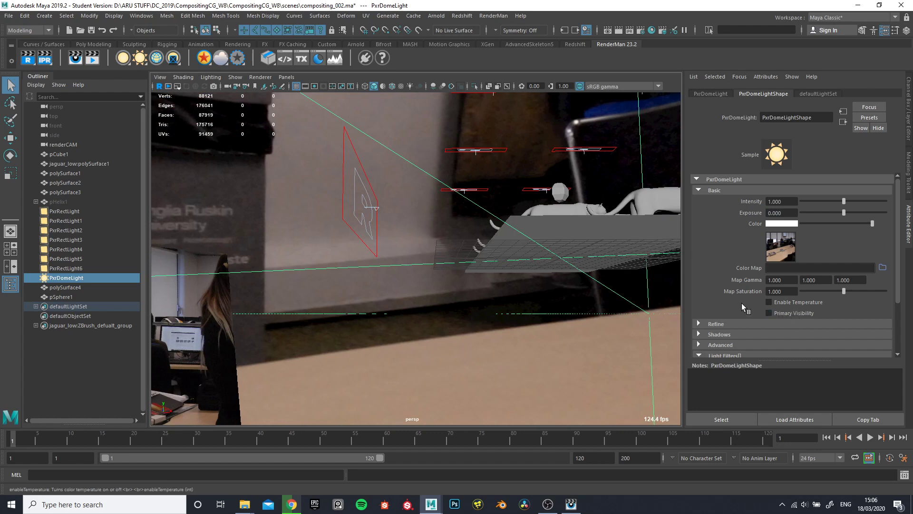
{"action": "left_click", "coordinate": [698, 324]}
{"action": "scroll", "coordinate": [742, 283], "scroll_direction": "down", "scroll_amount": 3}
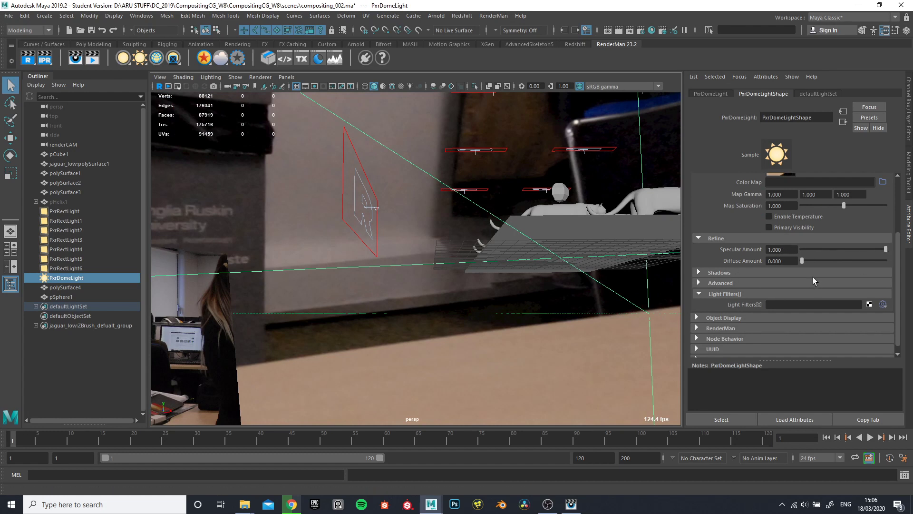
{"action": "left_click_drag", "start_coordinate": [486, 267], "coordinate": [440, 288], "text": "alt"}
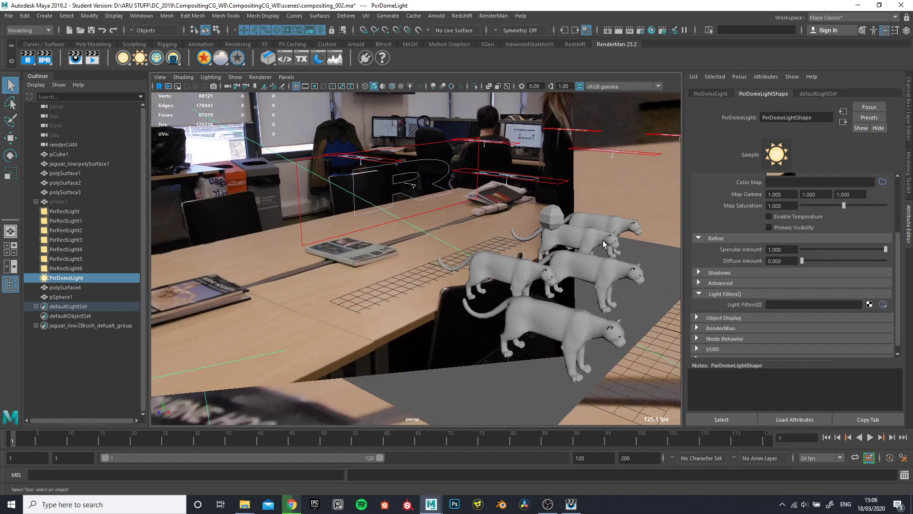
{"action": "left_click_drag", "start_coordinate": [500, 321], "coordinate": [518, 296], "text": "alt"}
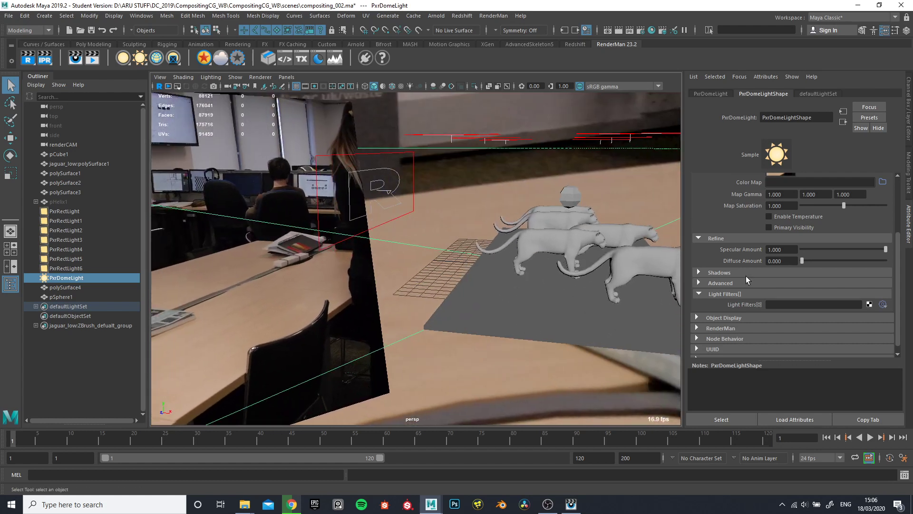
Look through renderCAM in the viewport and start a RenderMan render of the jaguar scene
{"action": "left_click_drag", "start_coordinate": [515, 244], "coordinate": [483, 291], "text": "alt"}
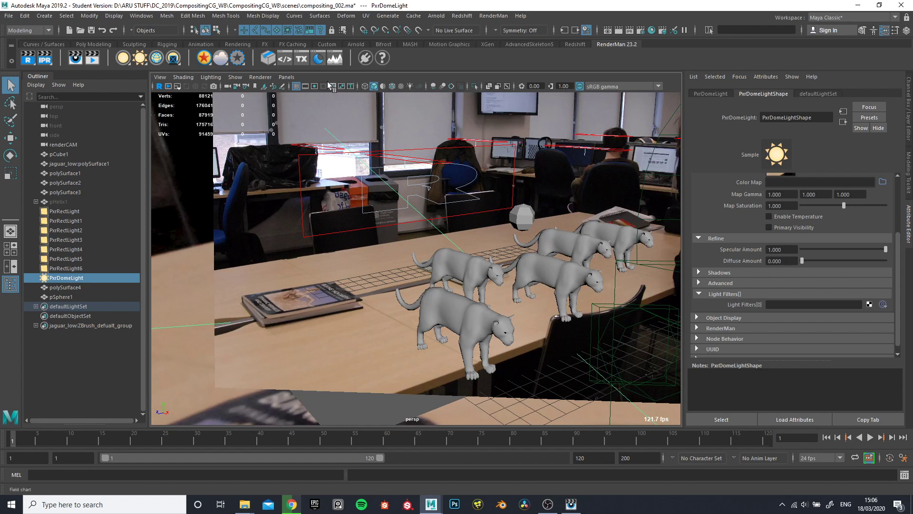
{"action": "left_click", "coordinate": [288, 77]}
{"action": "mouse_move", "coordinate": [305, 86]}
{"action": "left_click", "coordinate": [400, 96]}
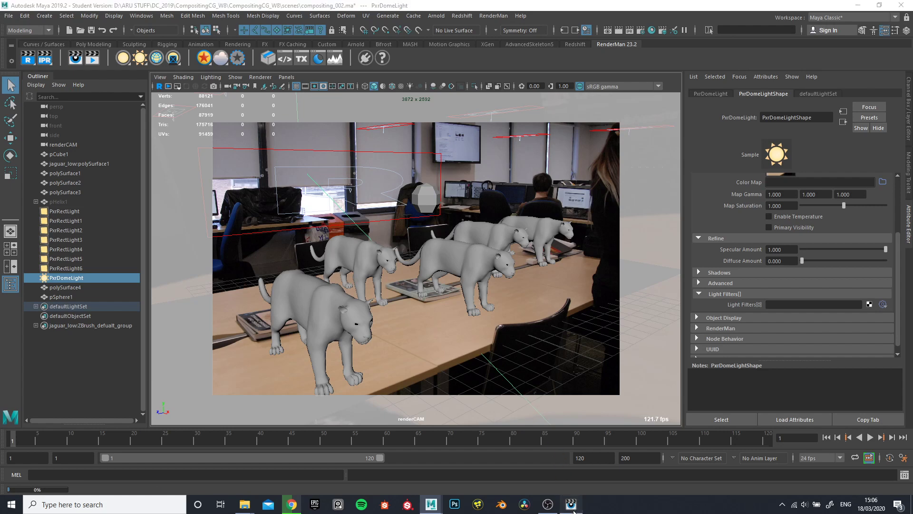
Switch to RenderMan's it window and examine the compositing_002 render, checking the jaguars' reflections, materials and shadows on the table up close and in full frame
{"action": "scroll", "coordinate": [407, 261], "scroll_direction": "down", "scroll_amount": 5}
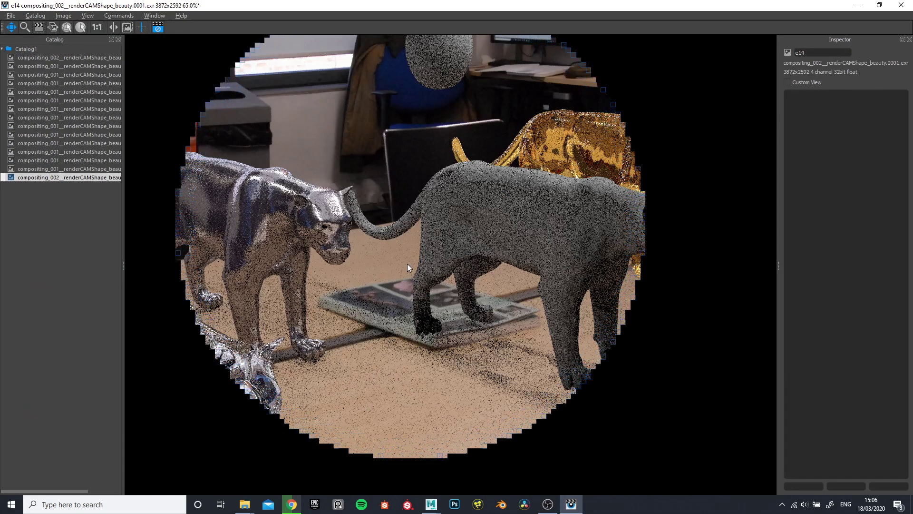
{"action": "scroll", "coordinate": [403, 241], "scroll_direction": "up", "scroll_amount": 4}
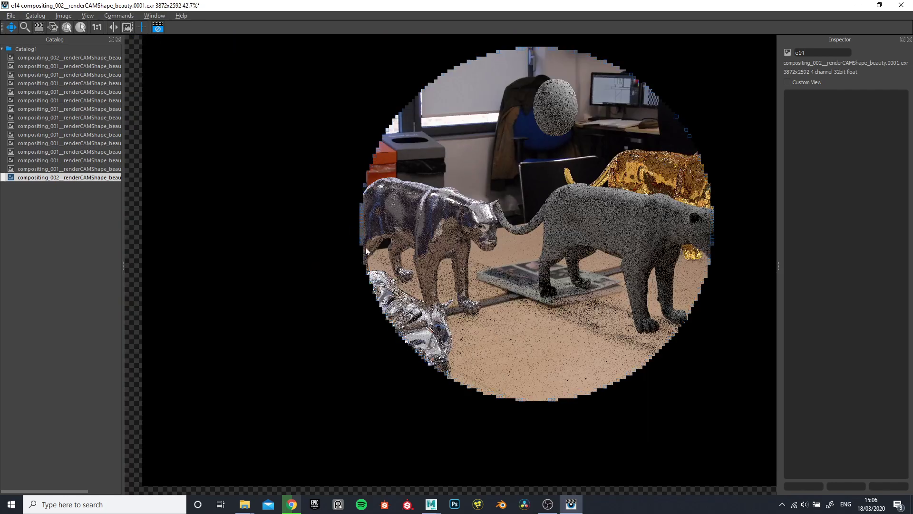
{"action": "scroll", "coordinate": [571, 180], "scroll_direction": "down", "scroll_amount": 1}
{"action": "scroll", "coordinate": [690, 157], "scroll_direction": "up", "scroll_amount": 3}
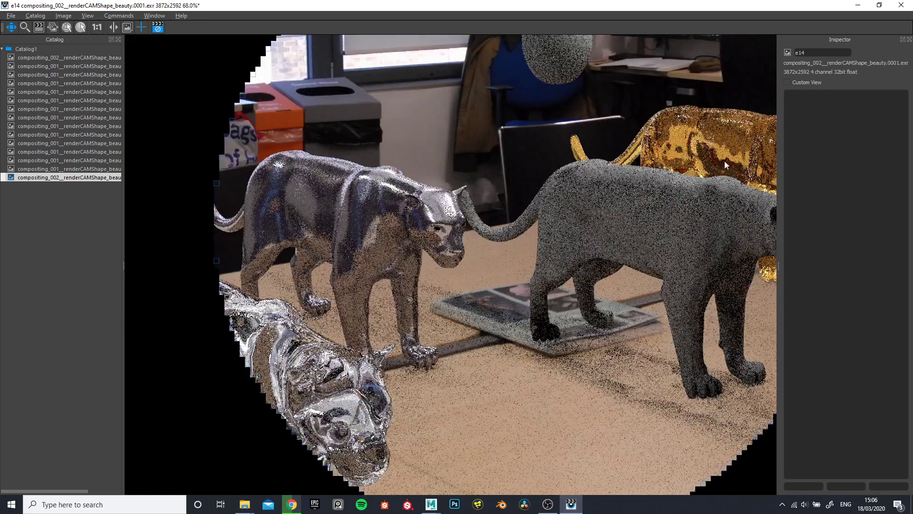
{"action": "scroll", "coordinate": [659, 171], "scroll_direction": "down", "scroll_amount": 5}
{"action": "scroll", "coordinate": [663, 203], "scroll_direction": "up", "scroll_amount": 3}
{"action": "scroll", "coordinate": [689, 210], "scroll_direction": "down", "scroll_amount": 5}
{"action": "scroll", "coordinate": [670, 228], "scroll_direction": "up", "scroll_amount": 7}
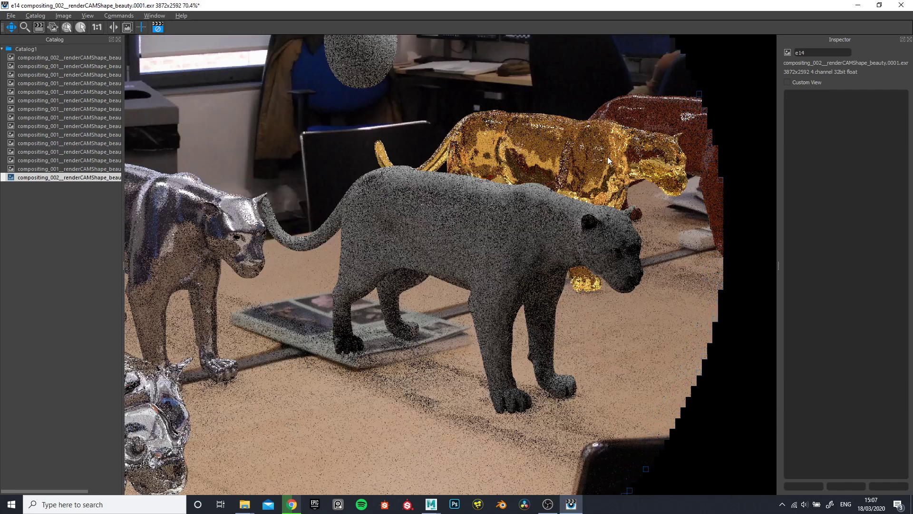
{"action": "scroll", "coordinate": [633, 181], "scroll_direction": "down", "scroll_amount": 5}
{"action": "scroll", "coordinate": [627, 208], "scroll_direction": "up", "scroll_amount": 4}
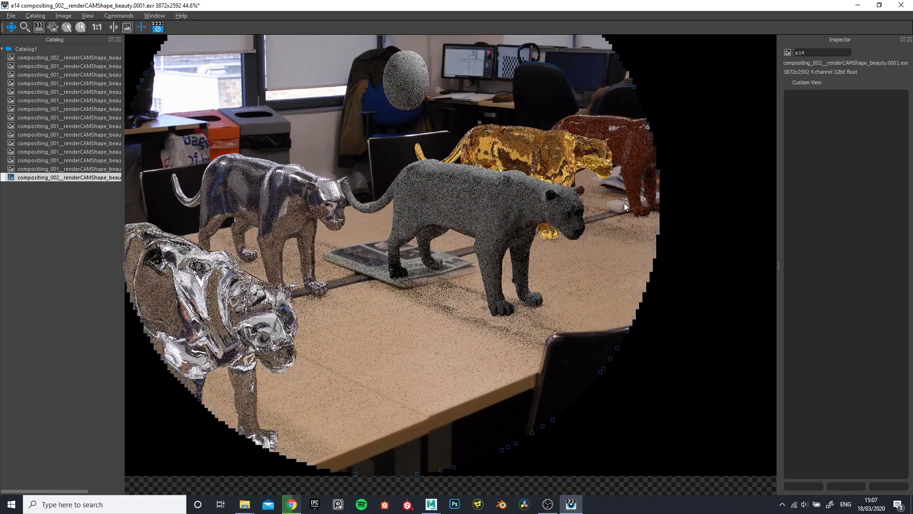
{"action": "scroll", "coordinate": [515, 312], "scroll_direction": "down", "scroll_amount": 2}
{"action": "scroll", "coordinate": [277, 261], "scroll_direction": "up", "scroll_amount": 4}
{"action": "scroll", "coordinate": [435, 265], "scroll_direction": "down", "scroll_amount": 2}
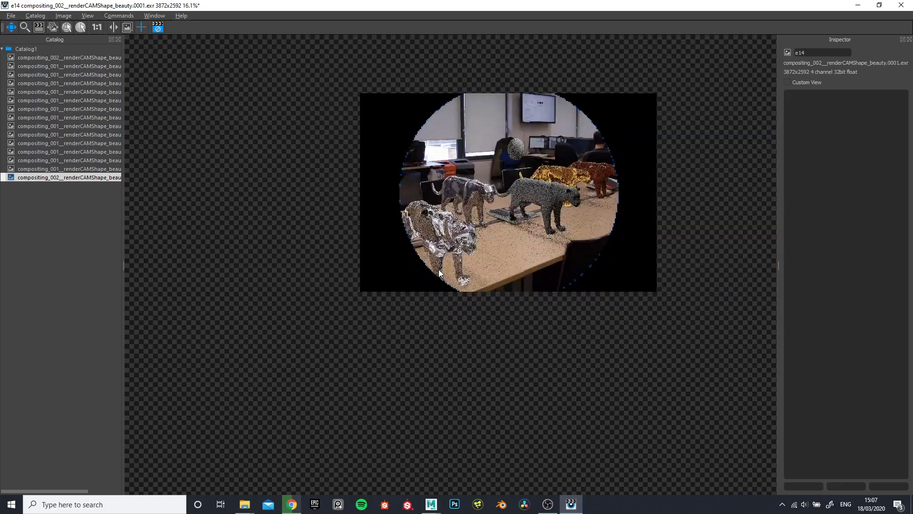
{"action": "scroll", "coordinate": [561, 207], "scroll_direction": "up", "scroll_amount": 3}
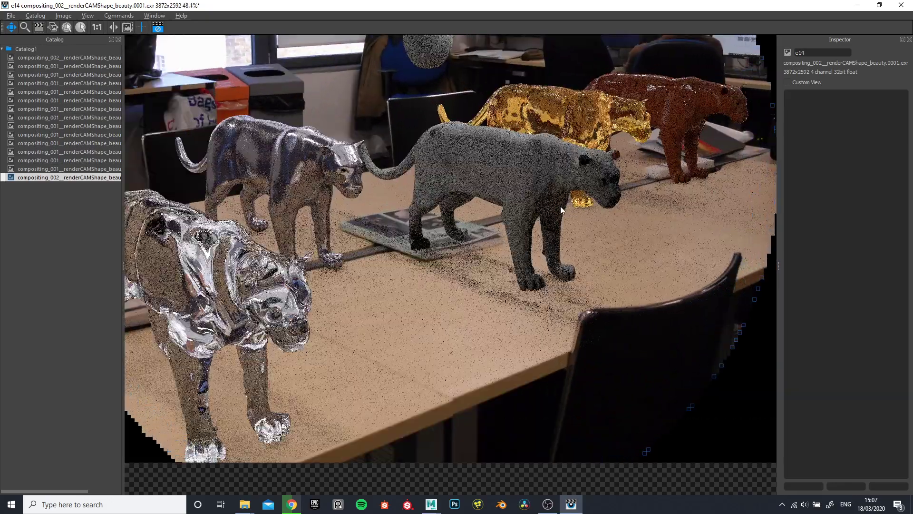
{"action": "scroll", "coordinate": [547, 178], "scroll_direction": "up", "scroll_amount": 2}
{"action": "scroll", "coordinate": [555, 141], "scroll_direction": "down", "scroll_amount": 4}
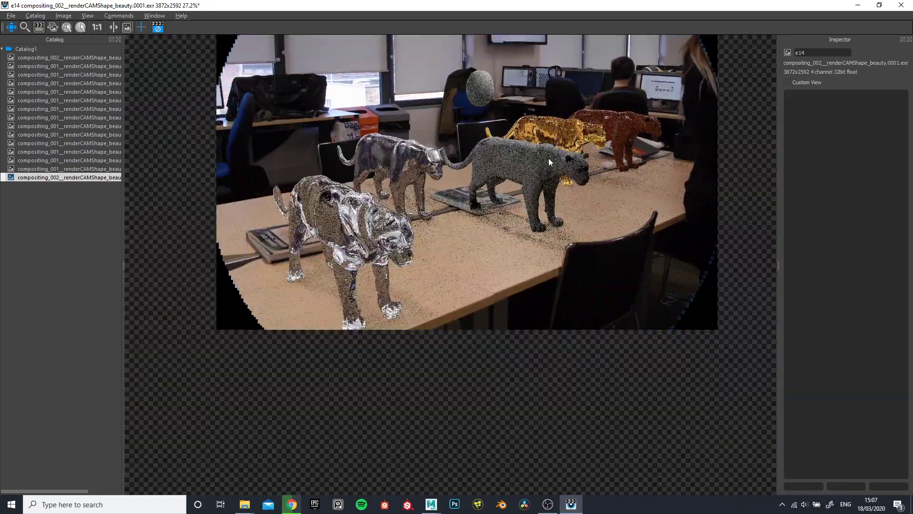
{"action": "scroll", "coordinate": [522, 202], "scroll_direction": "up", "scroll_amount": 2}
{"action": "scroll", "coordinate": [519, 209], "scroll_direction": "down", "scroll_amount": 3}
{"action": "scroll", "coordinate": [489, 164], "scroll_direction": "up", "scroll_amount": 2}
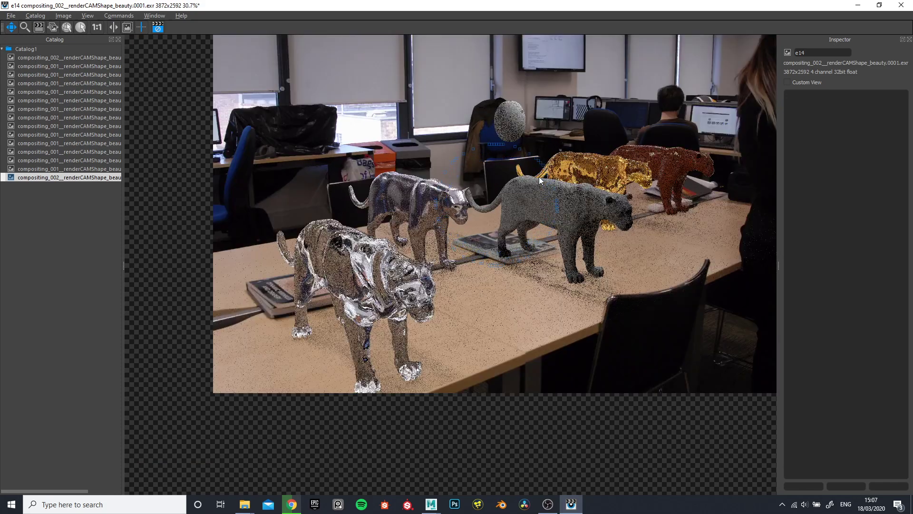
{"action": "scroll", "coordinate": [547, 190], "scroll_direction": "up", "scroll_amount": 2}
{"action": "scroll", "coordinate": [547, 189], "scroll_direction": "down", "scroll_amount": 3}
{"action": "scroll", "coordinate": [547, 189], "scroll_direction": "up", "scroll_amount": 3}
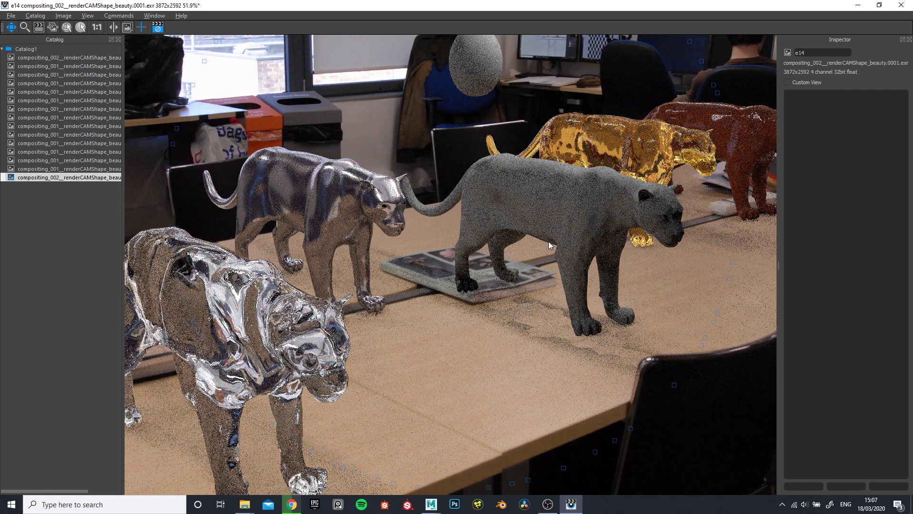
{"action": "scroll", "coordinate": [504, 219], "scroll_direction": "down", "scroll_amount": 2}
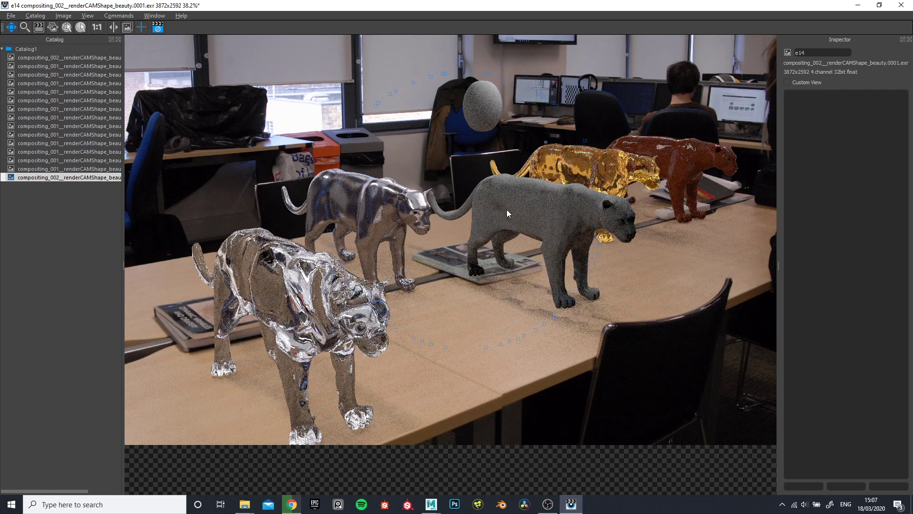
{"action": "scroll", "coordinate": [508, 210], "scroll_direction": "down", "scroll_amount": 5}
{"action": "scroll", "coordinate": [546, 210], "scroll_direction": "up", "scroll_amount": 5}
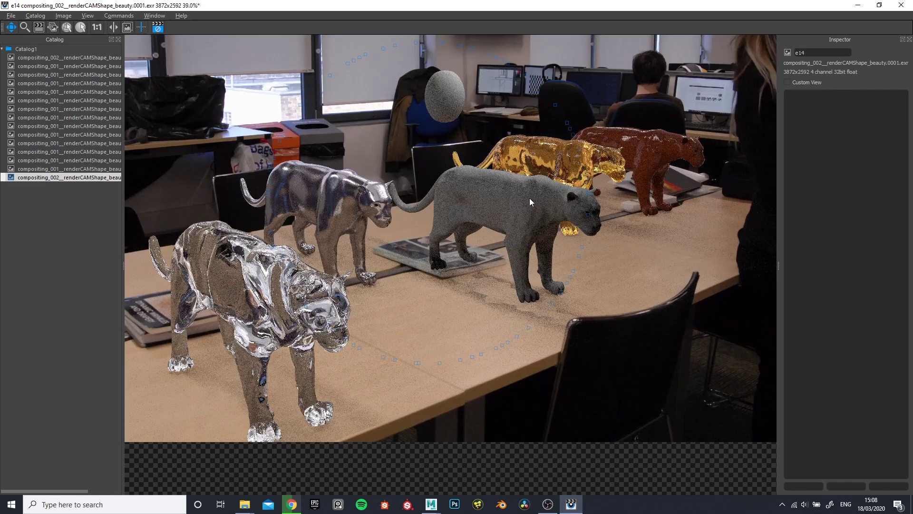